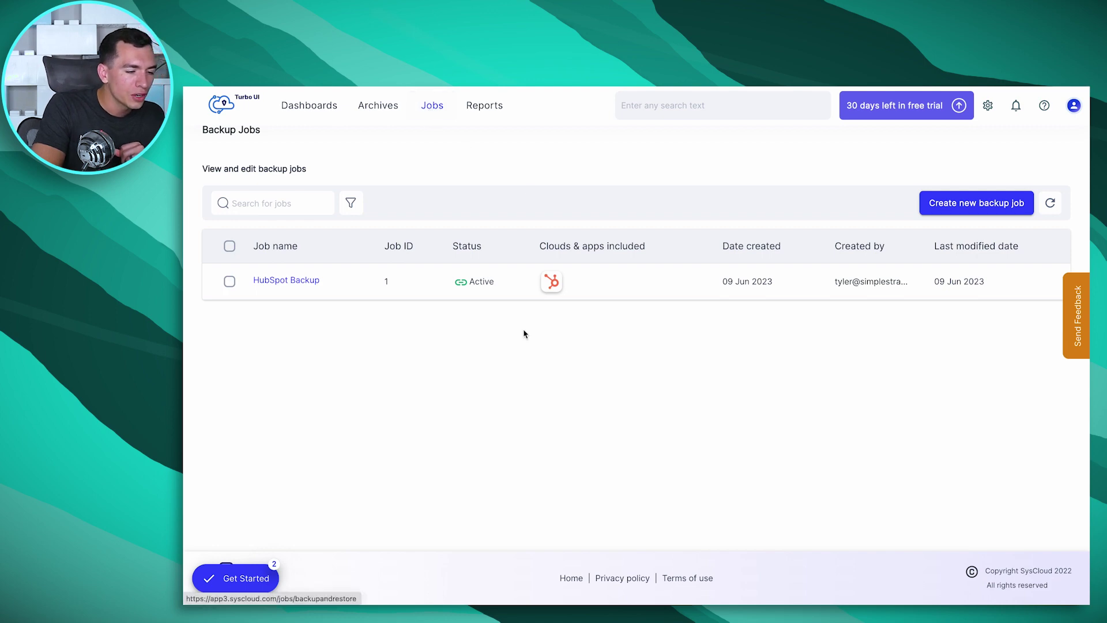
Step: Create a new backup job named 'HubSpot Hacks' and advance to the cloud-connection step
left_click(985, 213)
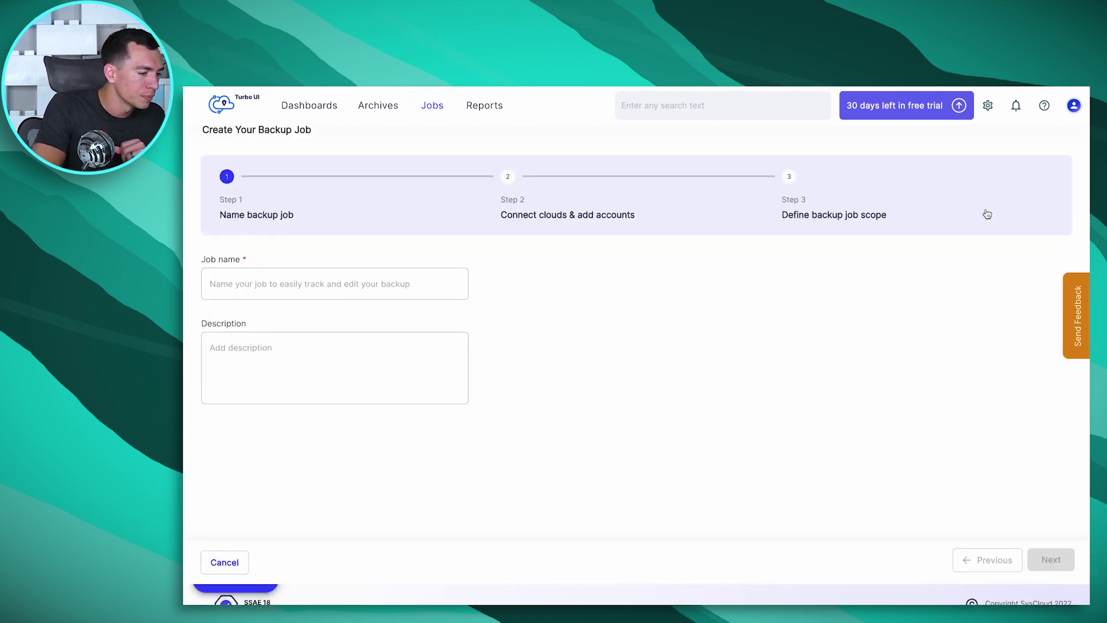
left_click(405, 276)
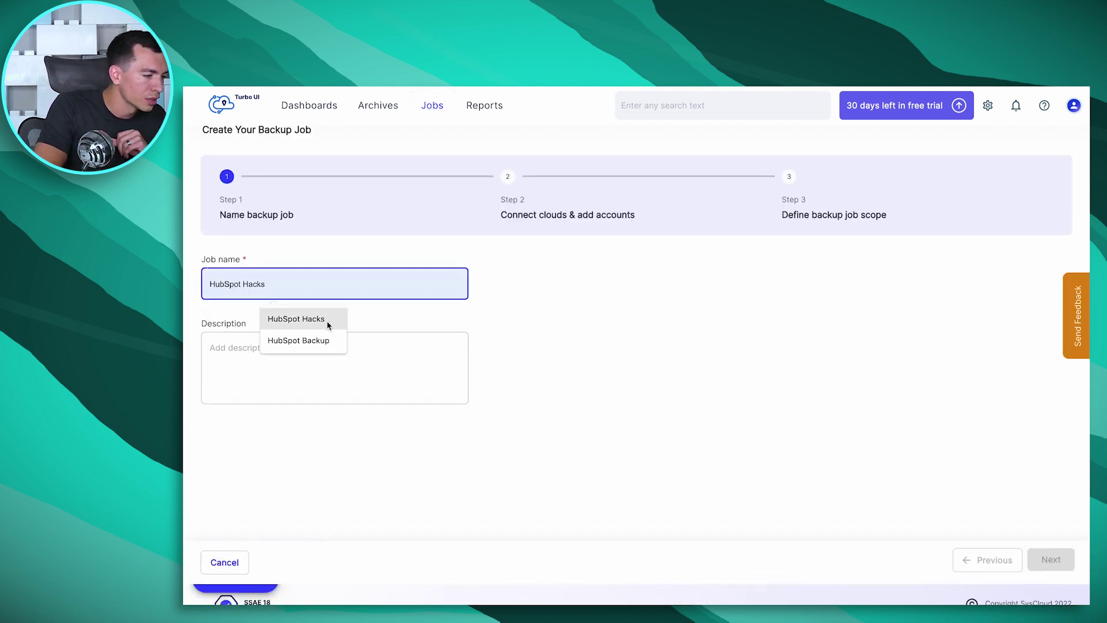
left_click(326, 322)
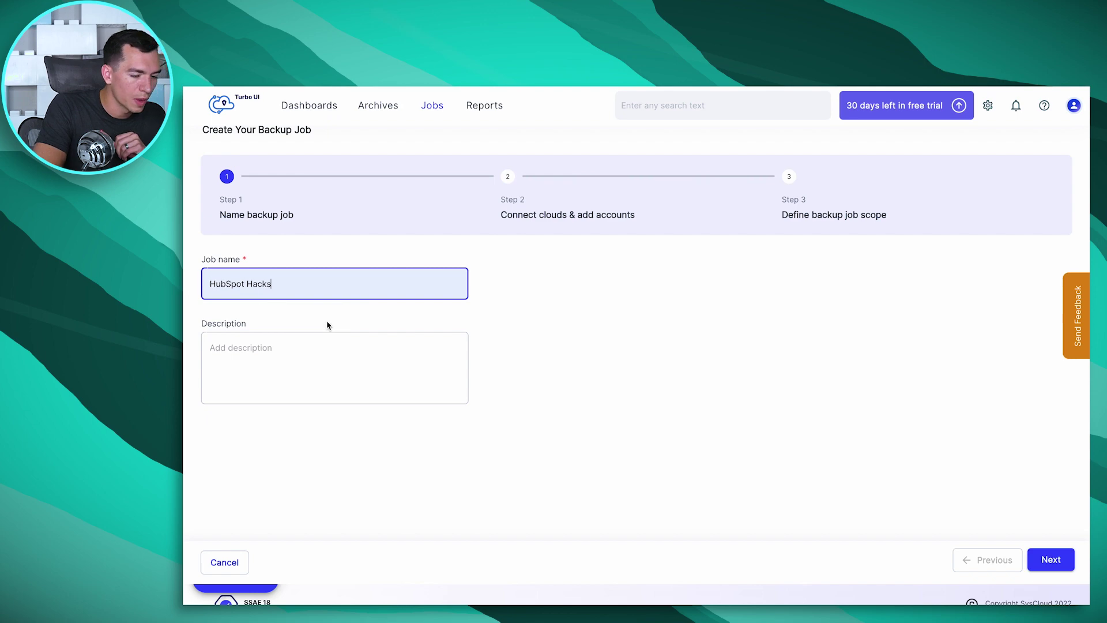
left_click(1047, 560)
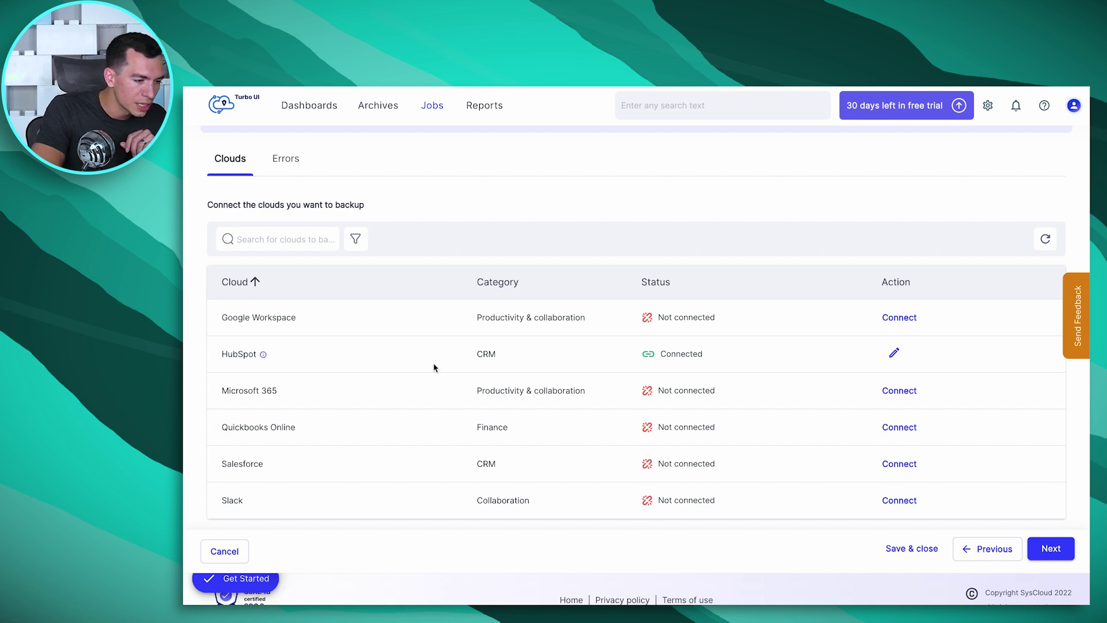
Step: Open the HubSpot connection settings and expand the full list of backed-up objects
left_click(896, 355)
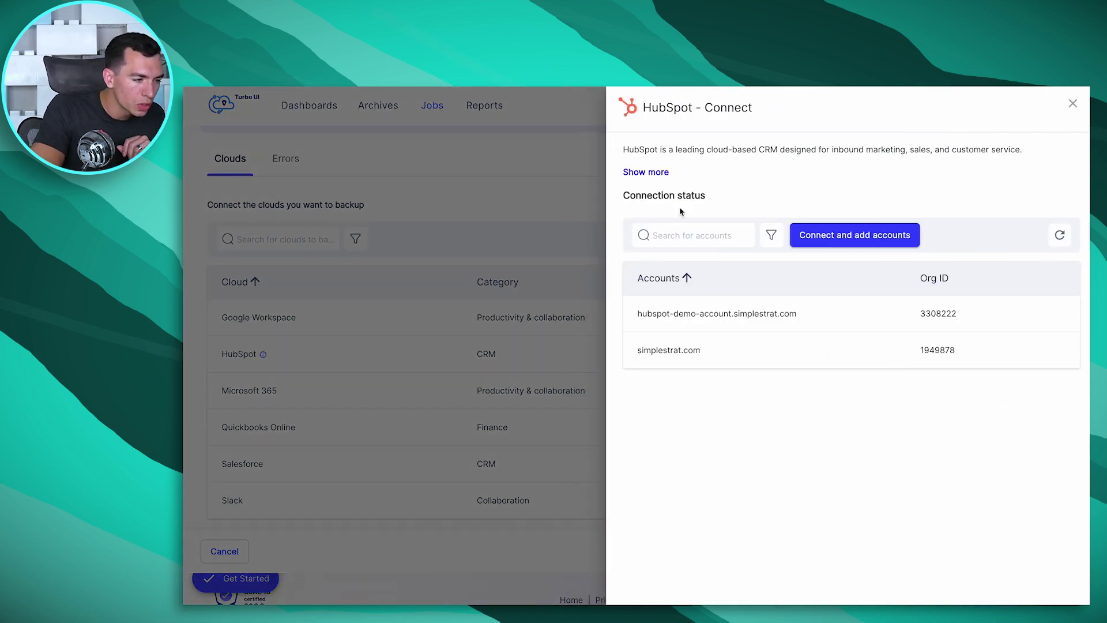
left_click(654, 172)
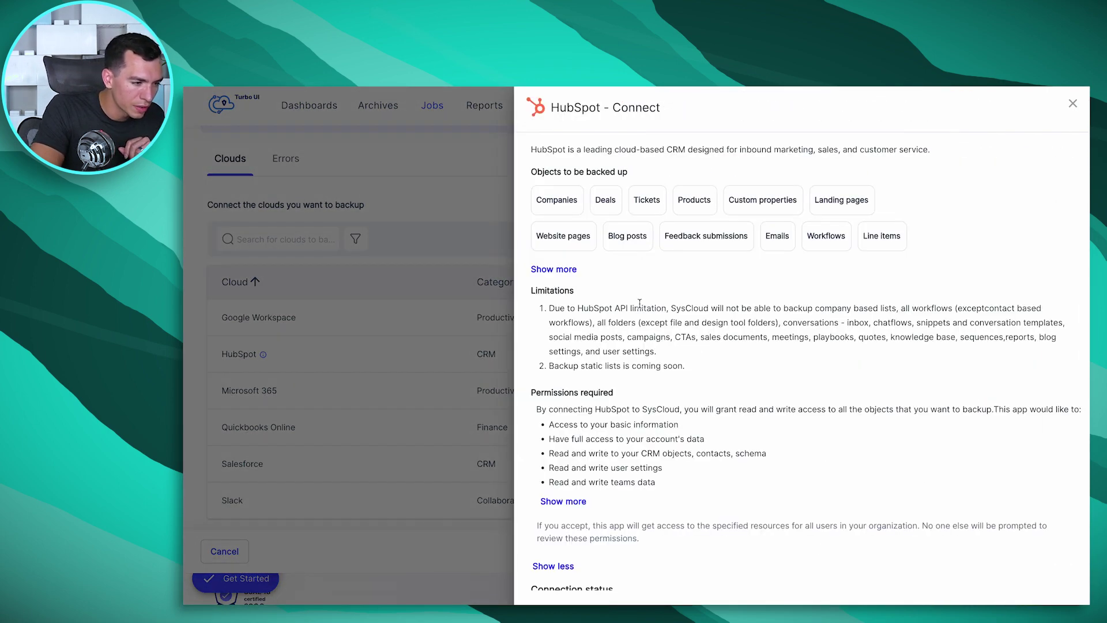
scroll(637, 355, "down", 1)
scroll(637, 356, "up", 1)
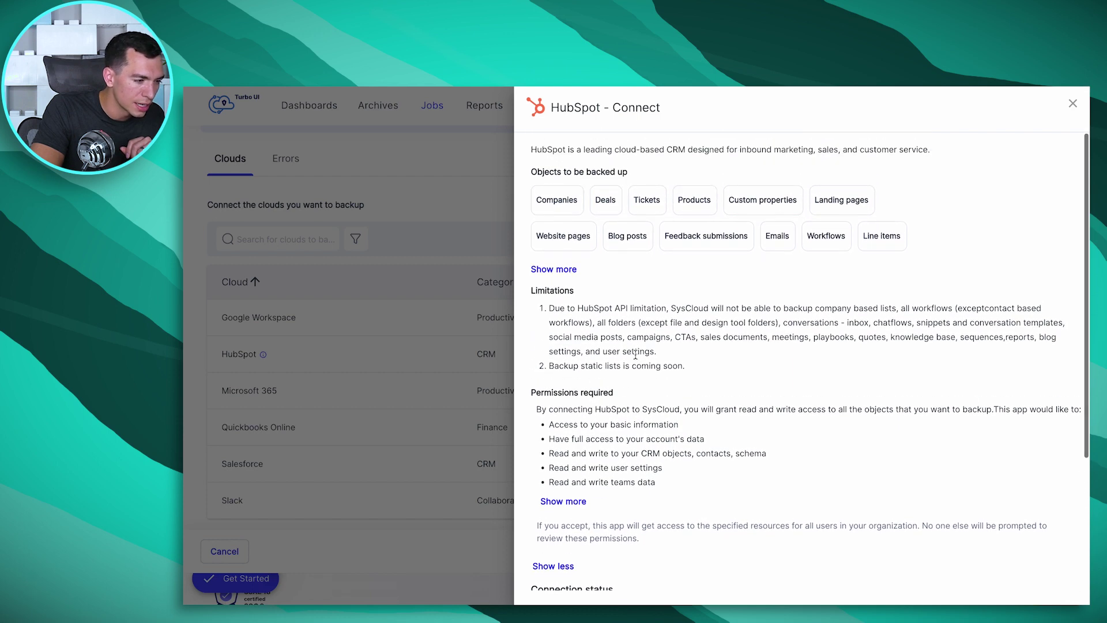
left_click(570, 269)
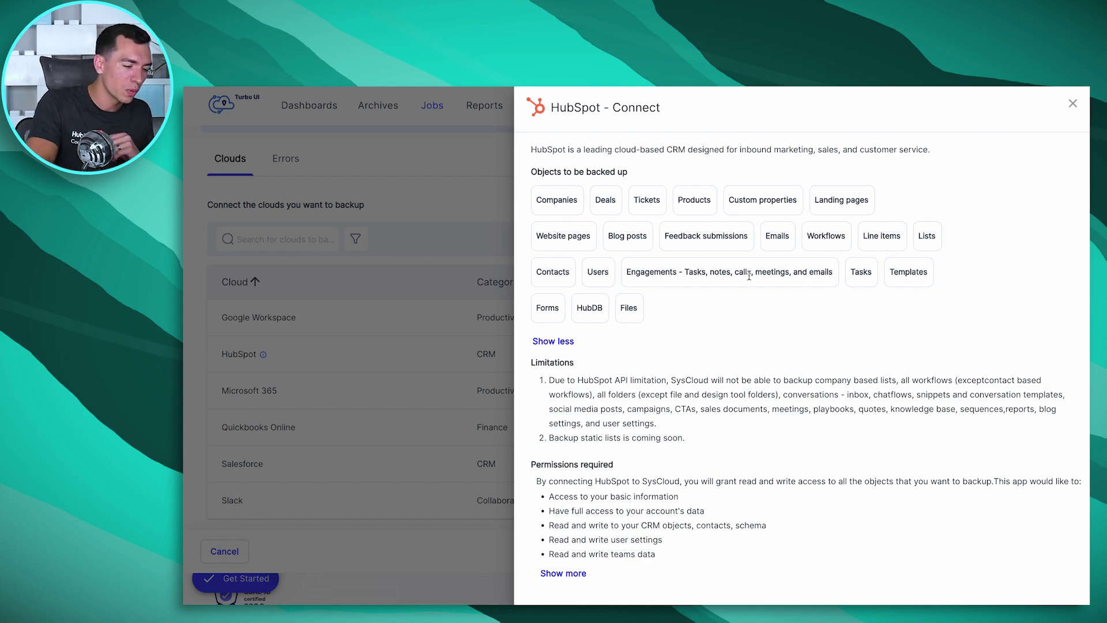
Step: Review the limitations, permissions and connection status, then begin connecting another HubSpot account
scroll(735, 322, "down", 2)
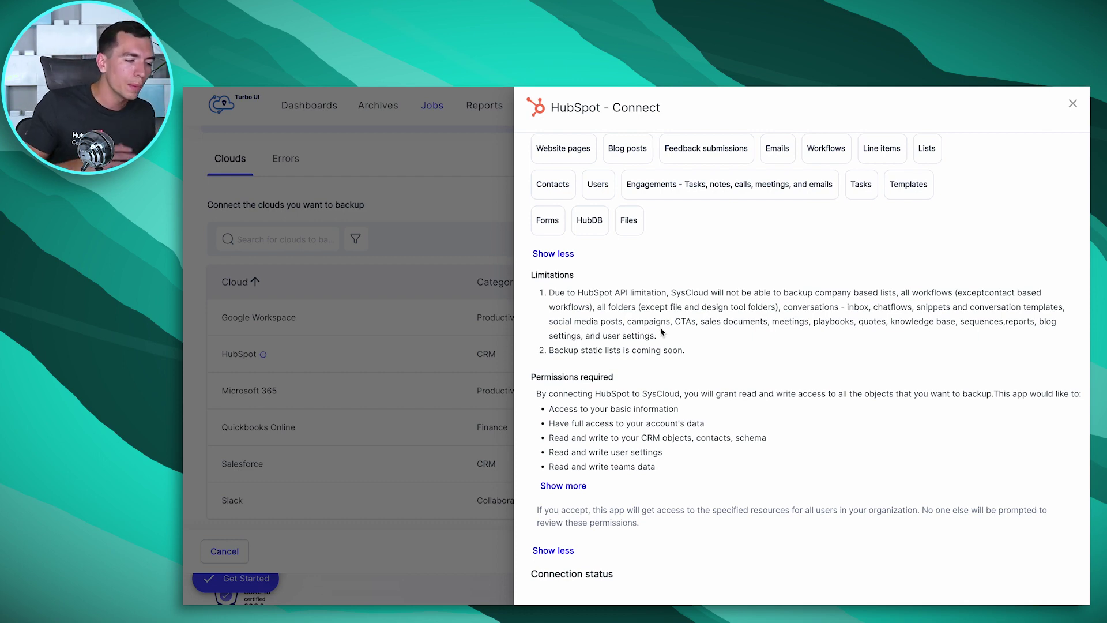
scroll(662, 332, "down", 3)
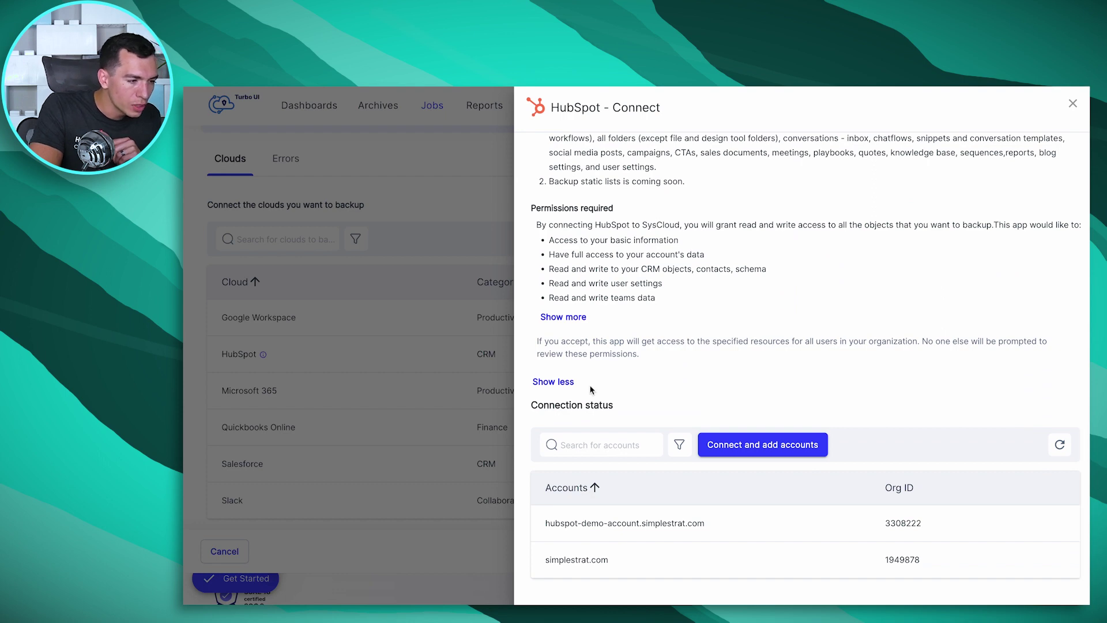
scroll(703, 268, "up", 2)
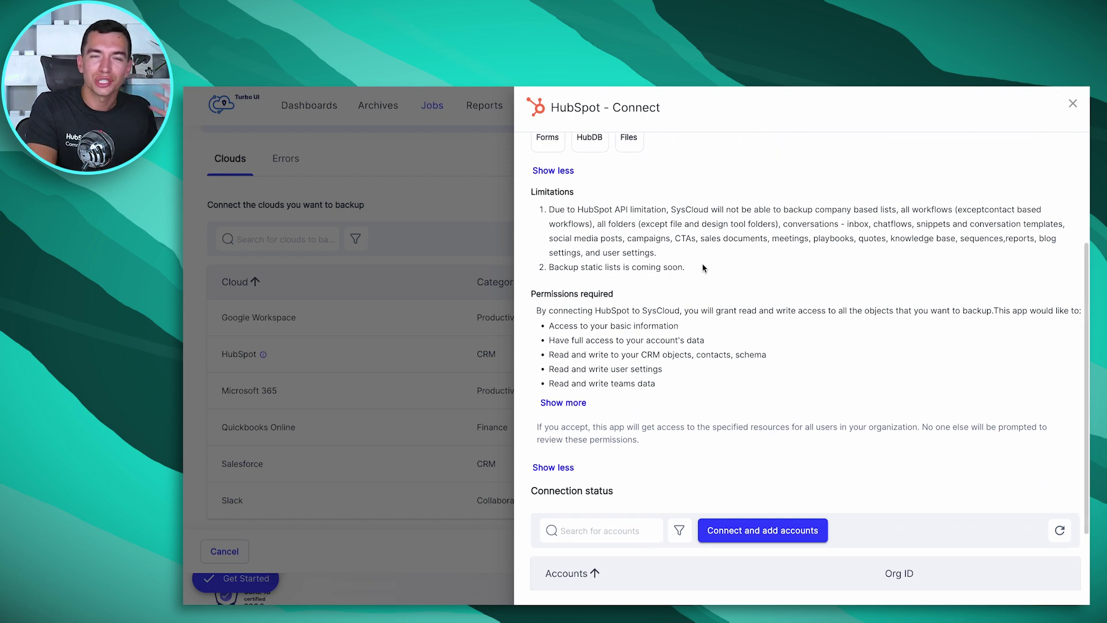
scroll(703, 268, "down", 2)
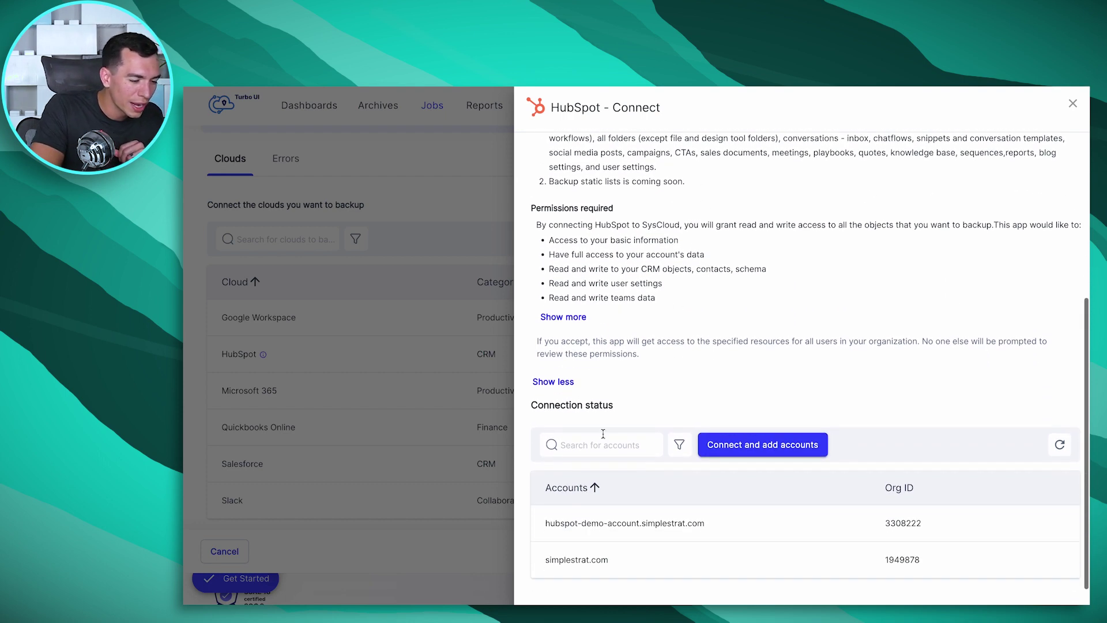
left_click(756, 445)
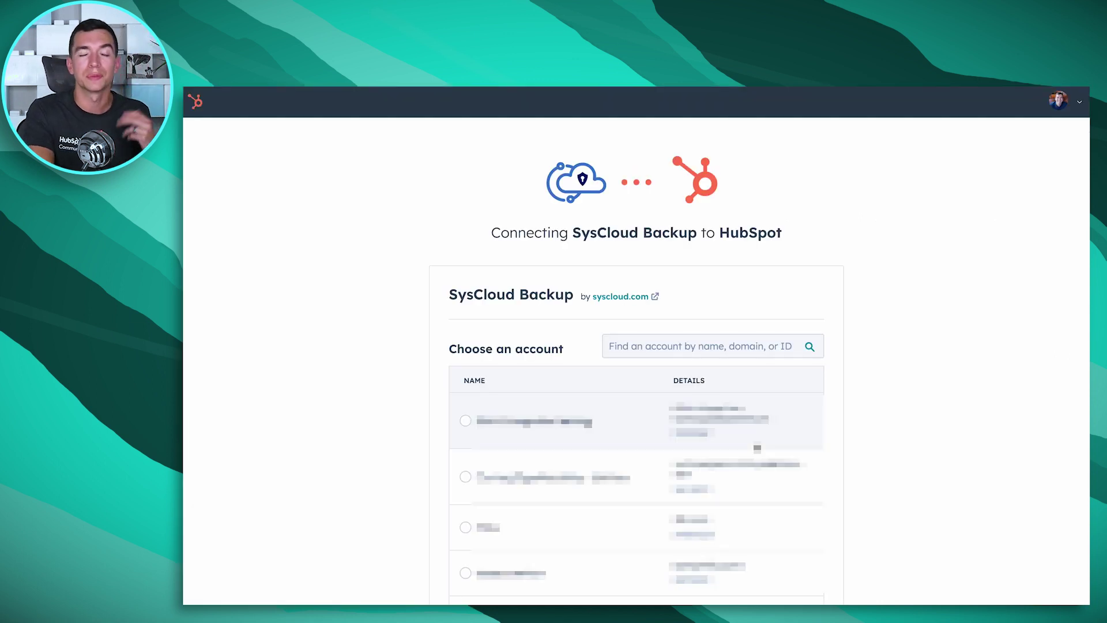
Step: Authorise SysCloud Backup for the Simple Strat HubSpot account, found by searching 'simp', accepting the terms
left_click(657, 351)
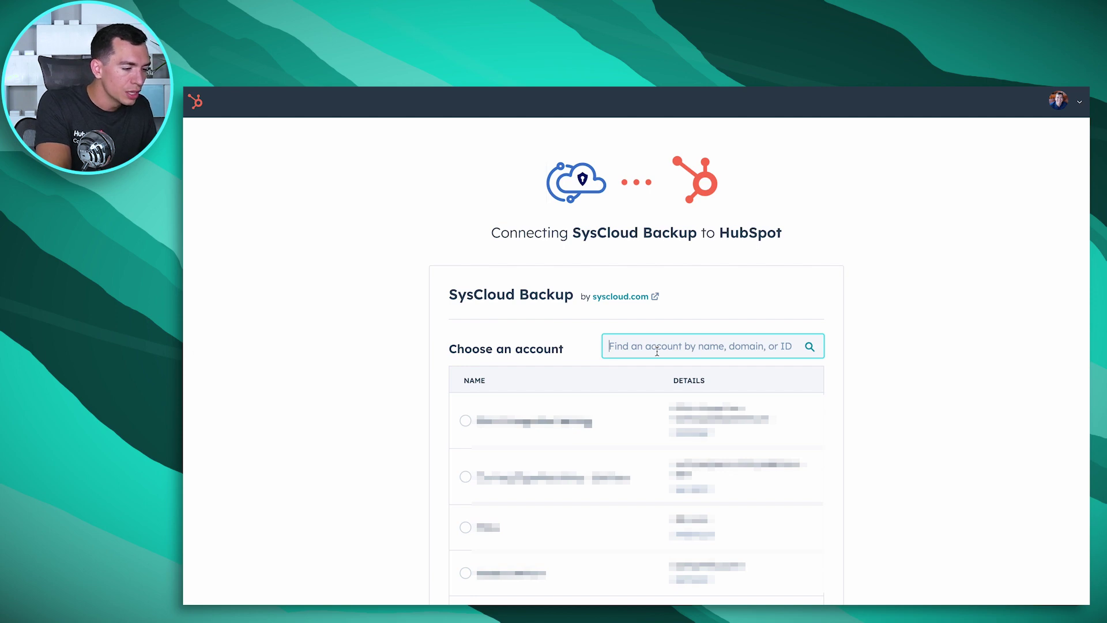
type("simple")
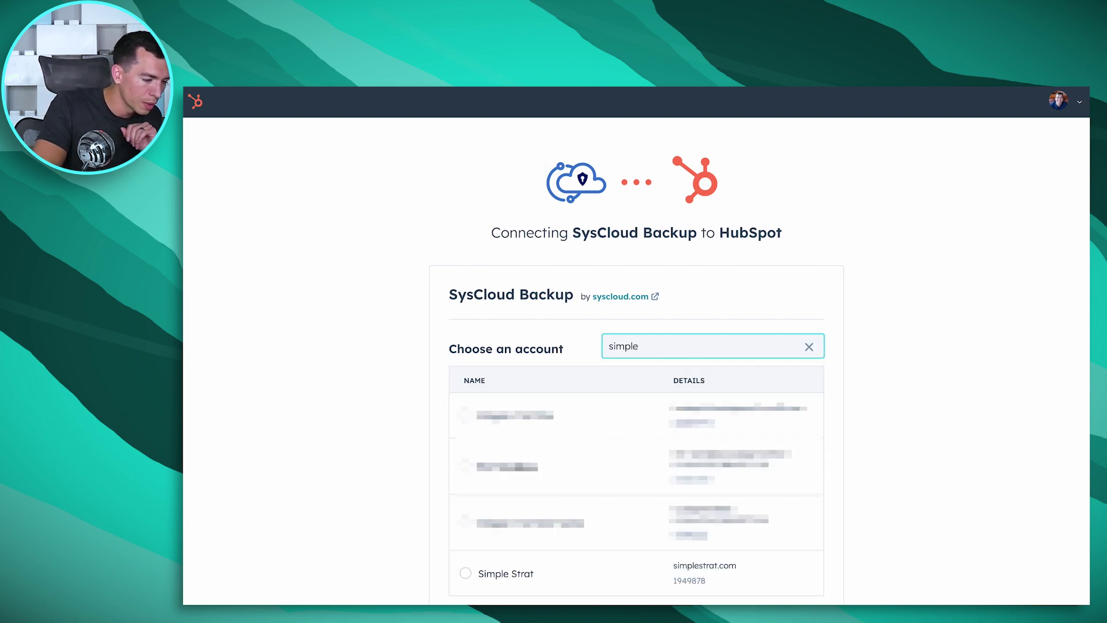
left_click(465, 573)
scroll(398, 517, "down", 1)
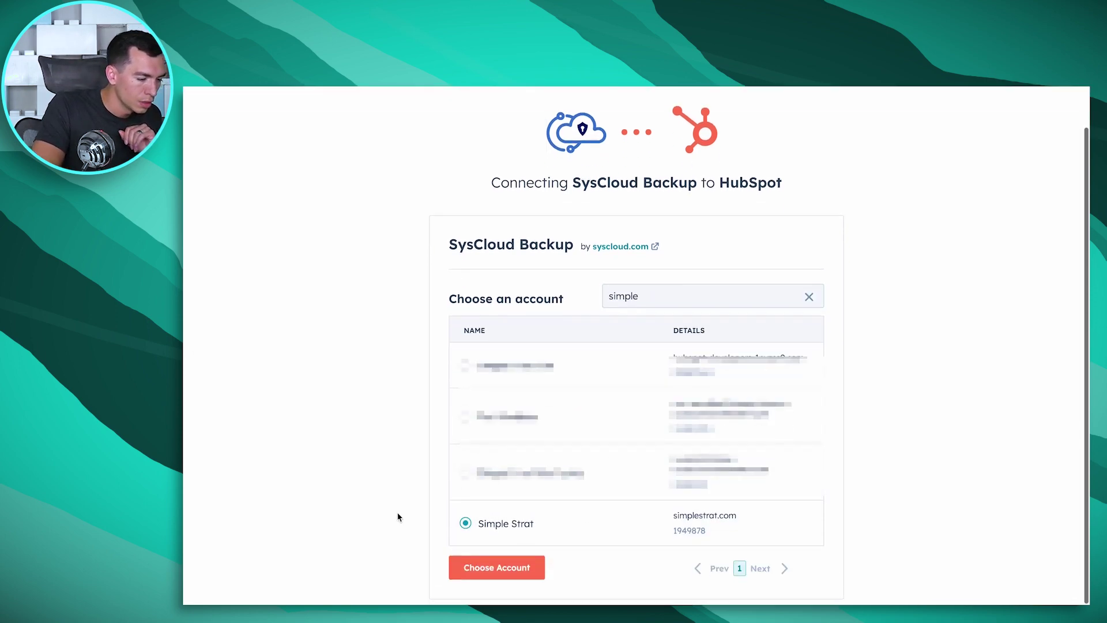
left_click(496, 567)
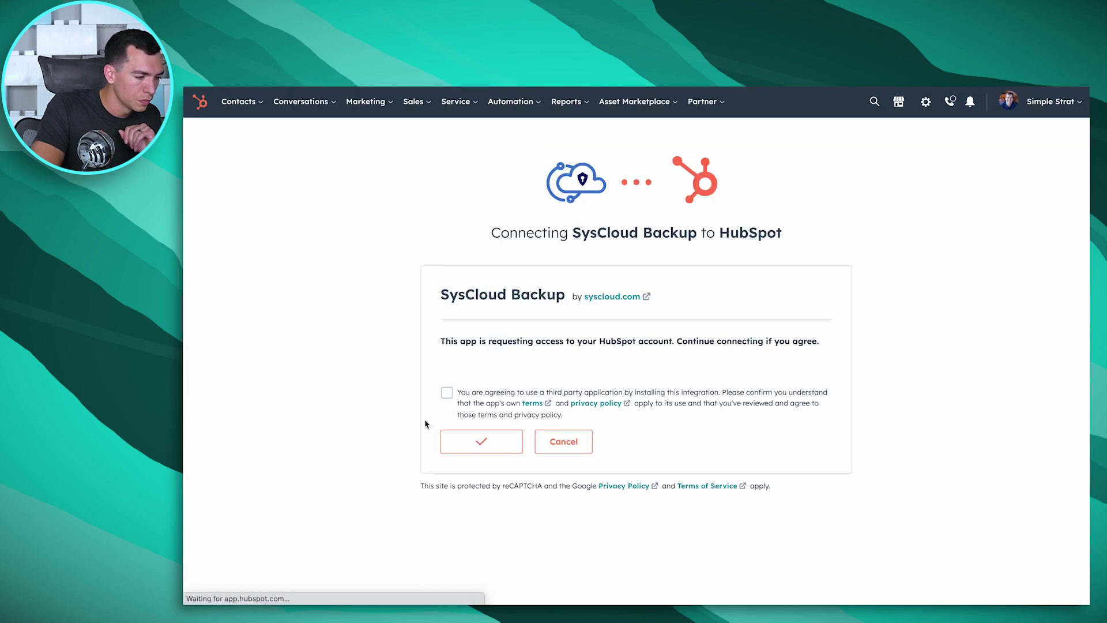
left_click(448, 394)
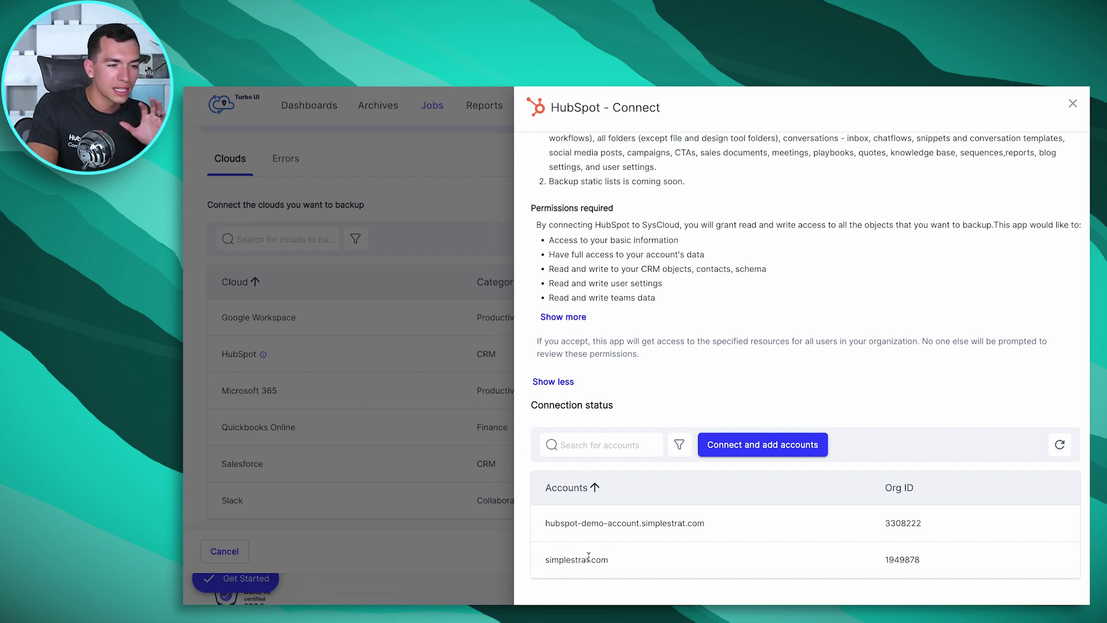
Step: Close the connection panel and set the backup scope to the simplestrat.com account
left_click(1072, 104)
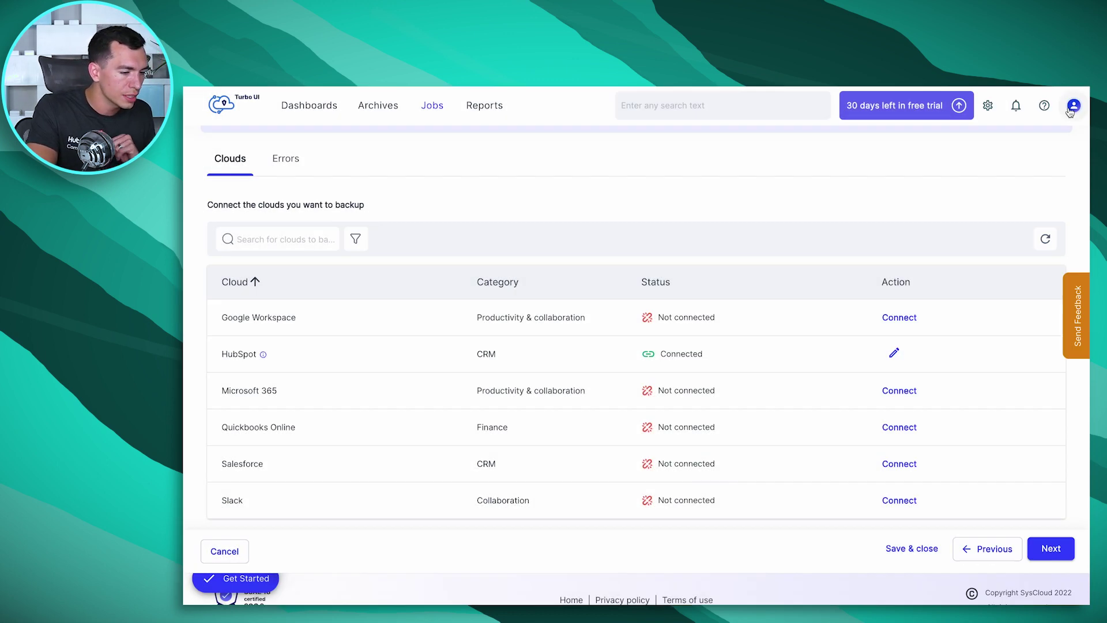
left_click(1056, 546)
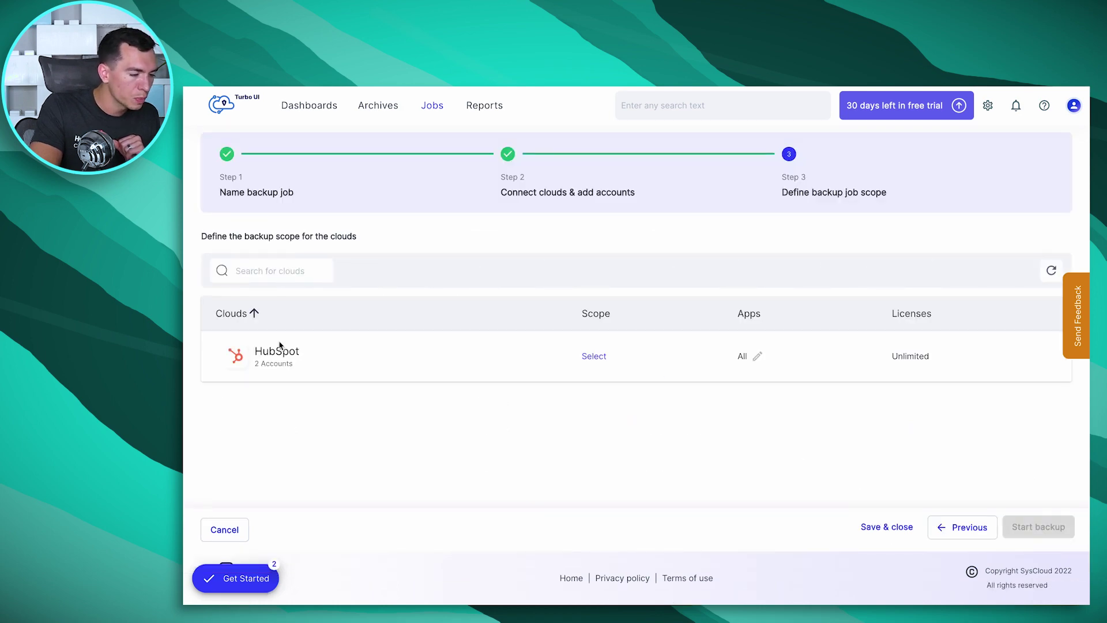
left_click(610, 358)
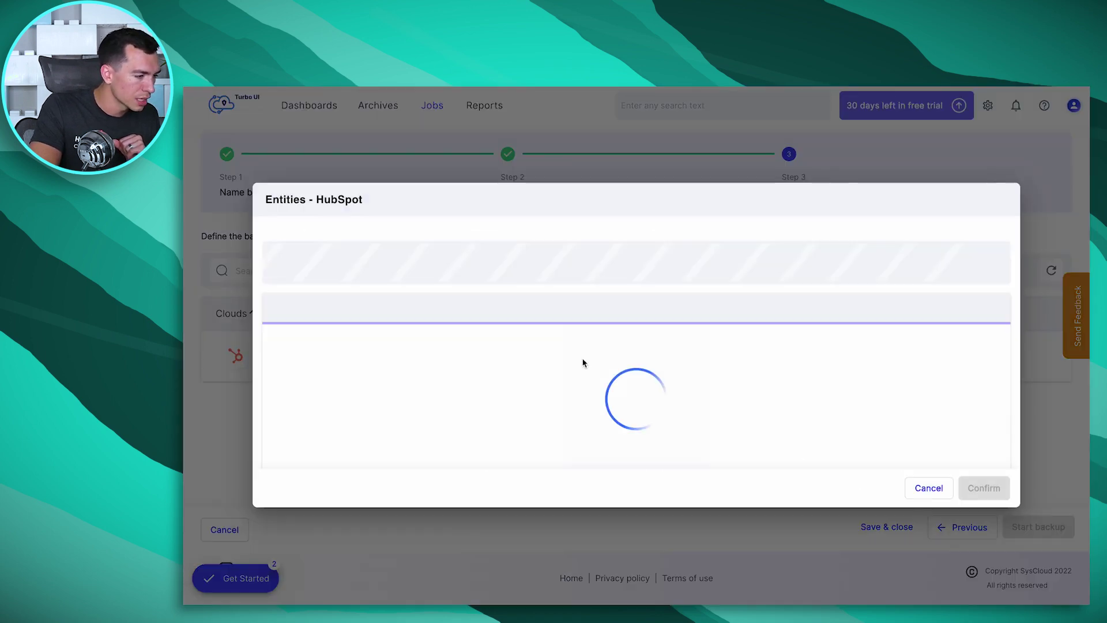
left_click(290, 357)
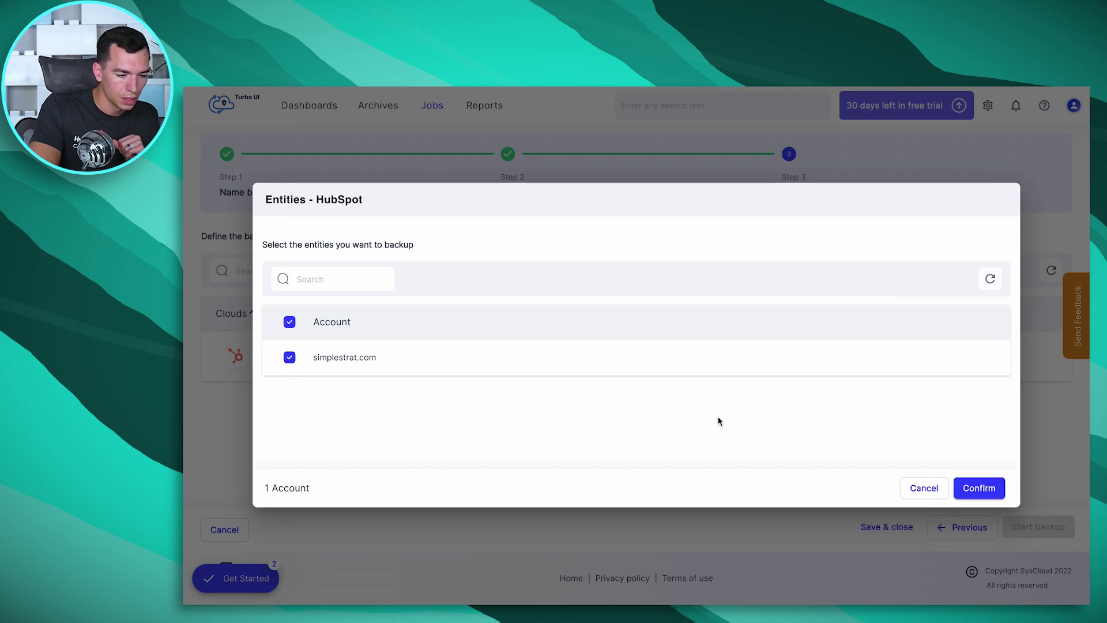
left_click(962, 489)
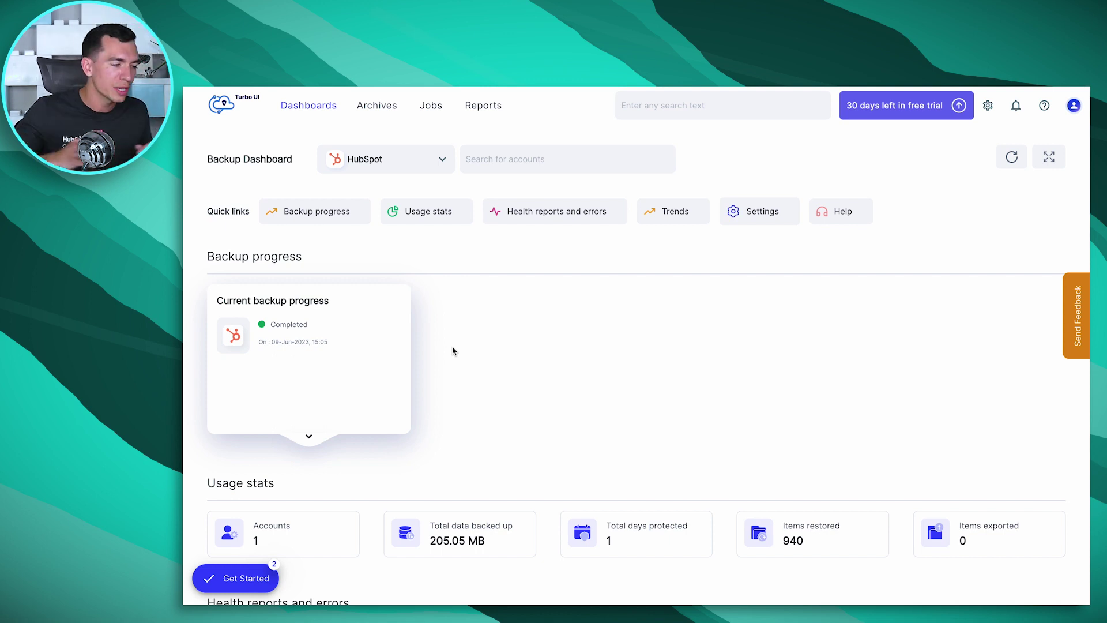
scroll(452, 350, "down", 2)
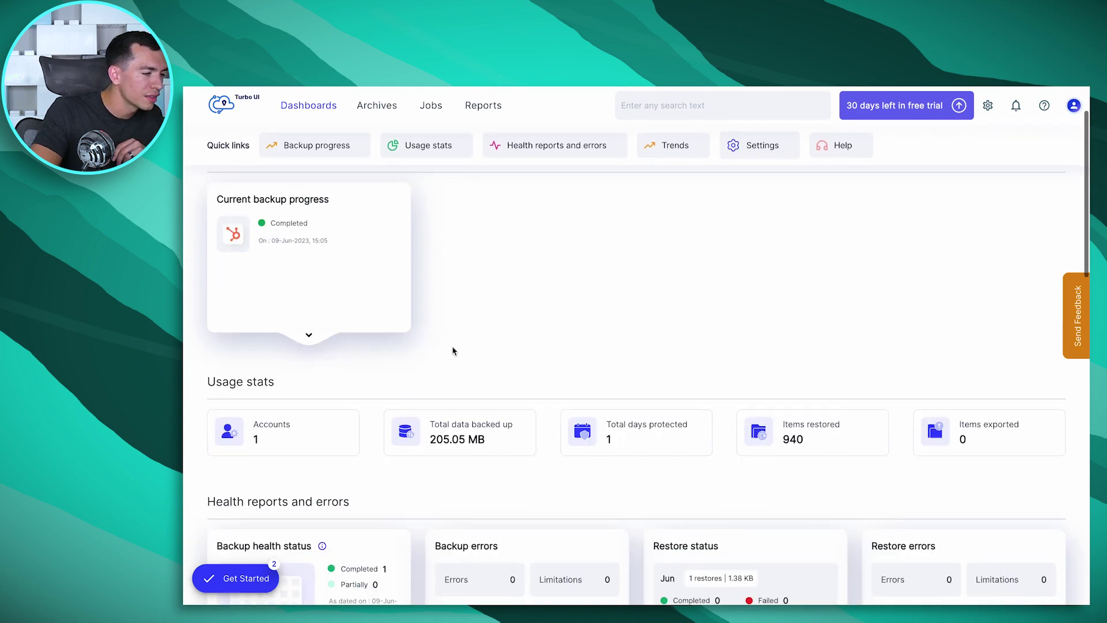
scroll(453, 350, "up", 1)
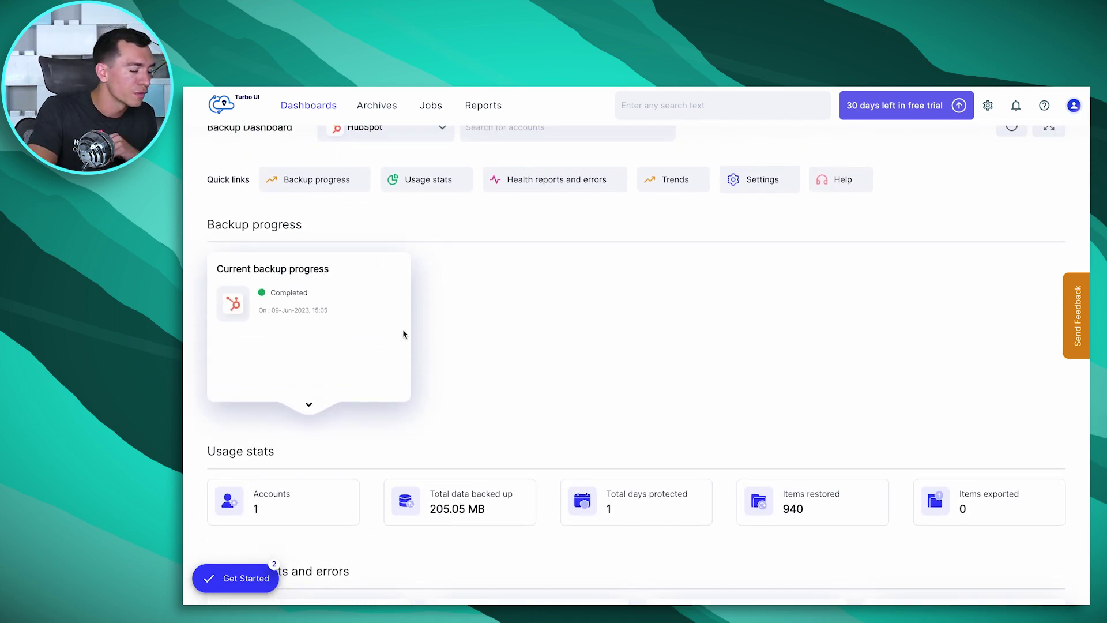
scroll(405, 334, "down", 4)
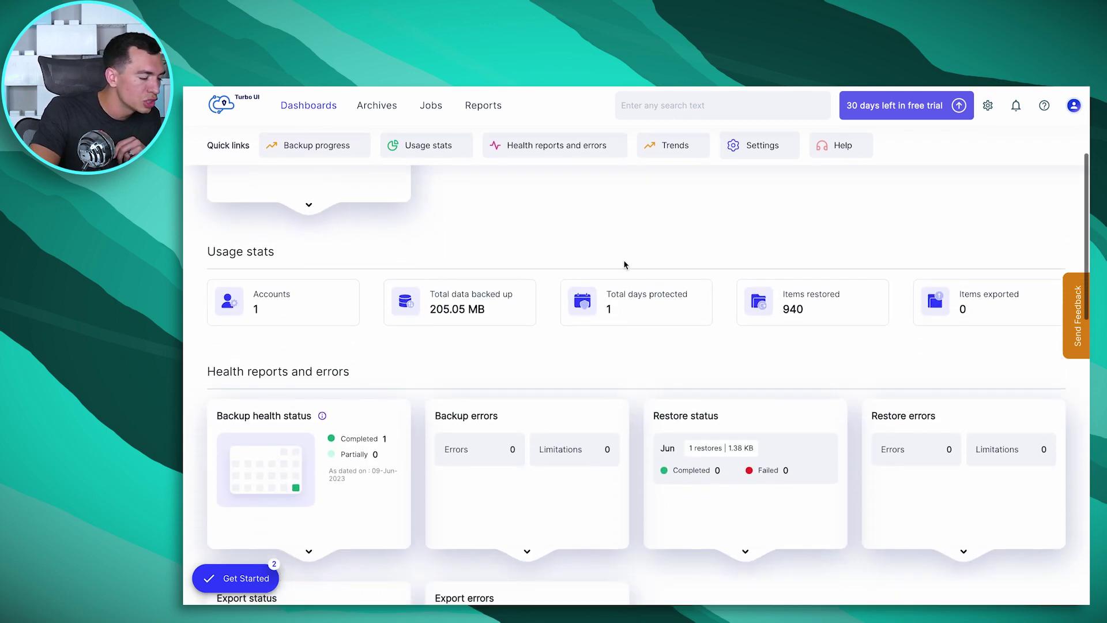
scroll(576, 264, "down", 3)
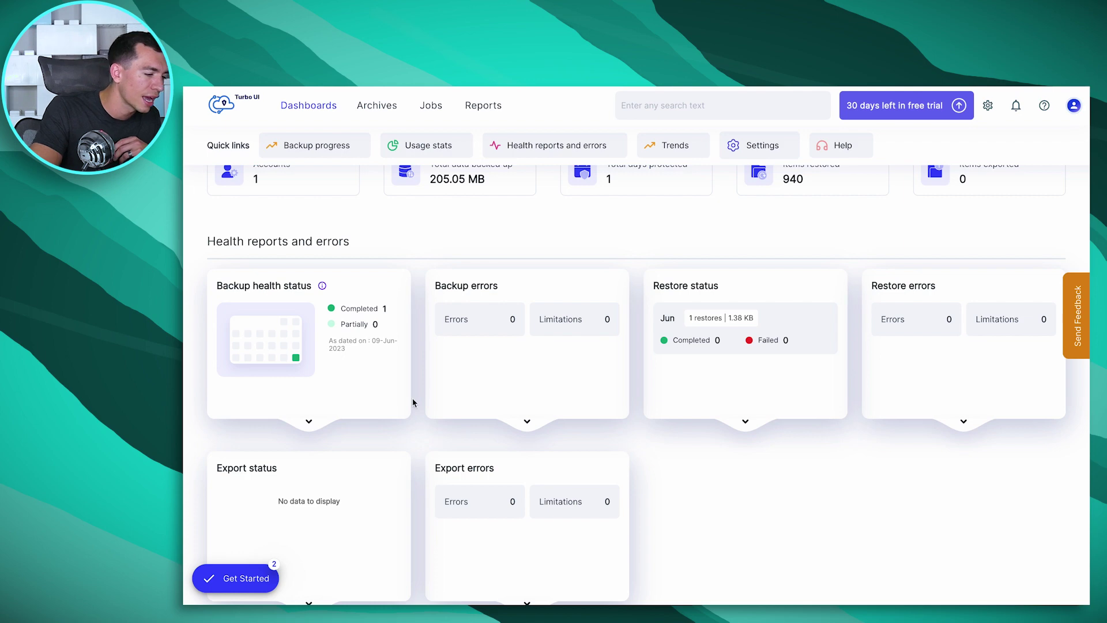
Step: Expand the backup health calendar details, then go to the Archives page
left_click(310, 422)
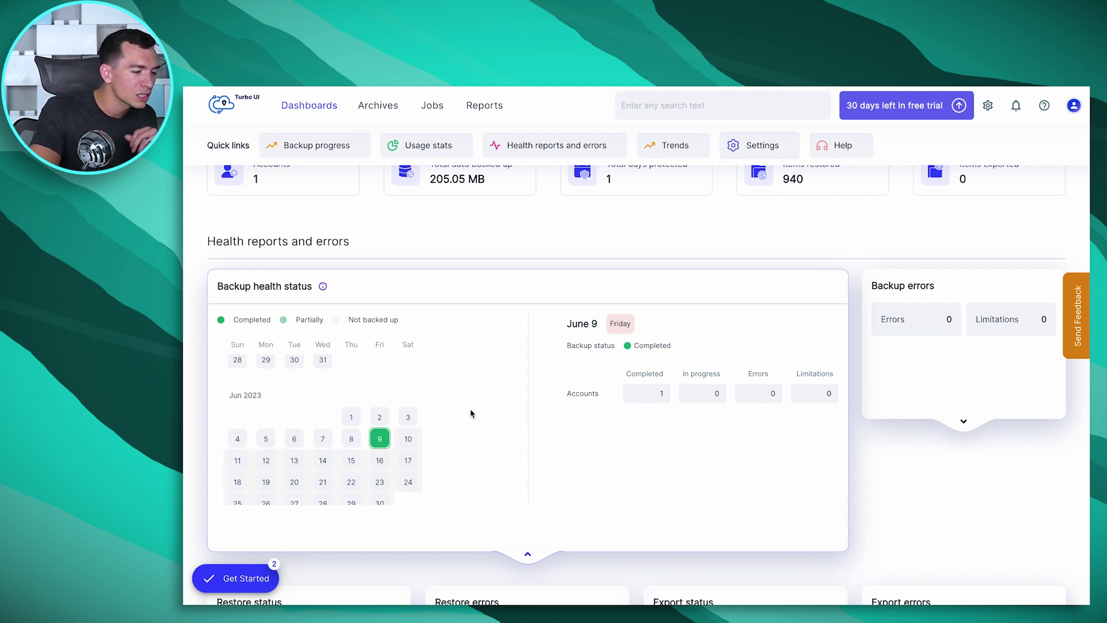
scroll(470, 409, "down", 4)
scroll(470, 408, "down", 3)
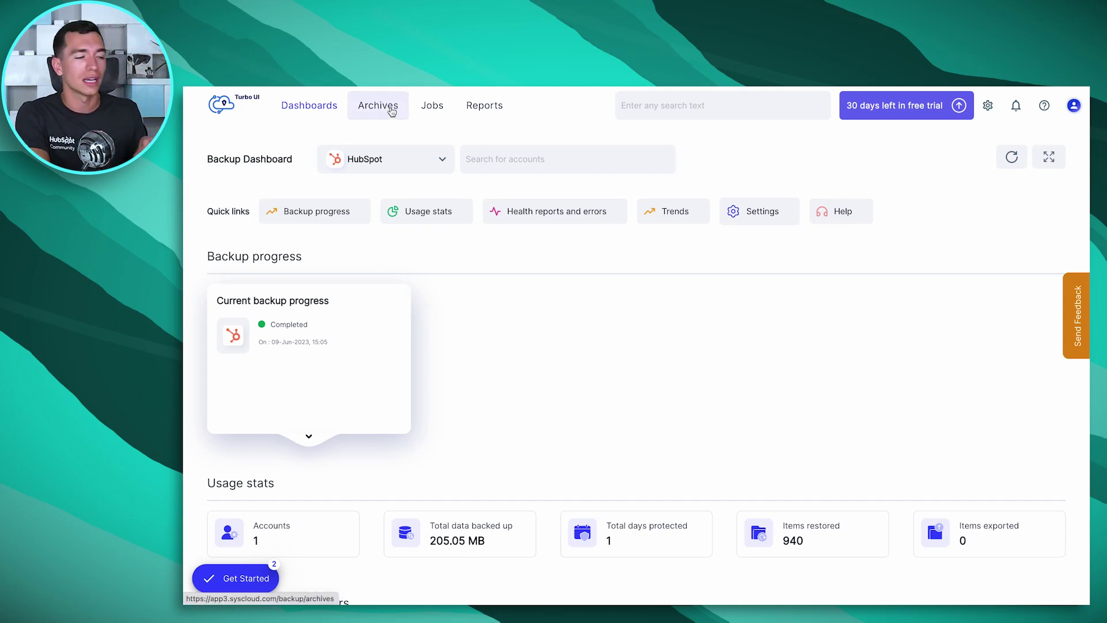
left_click(391, 110)
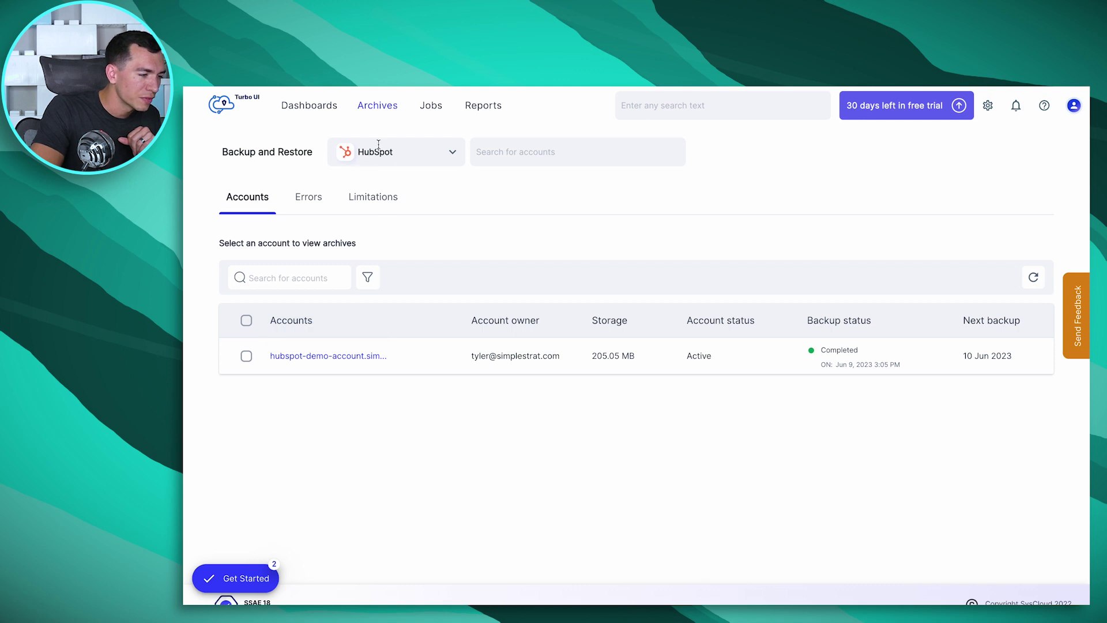
Step: Open the hubspot-demo-account.simplestrat.com archive, review its objects and select them all
left_click(321, 357)
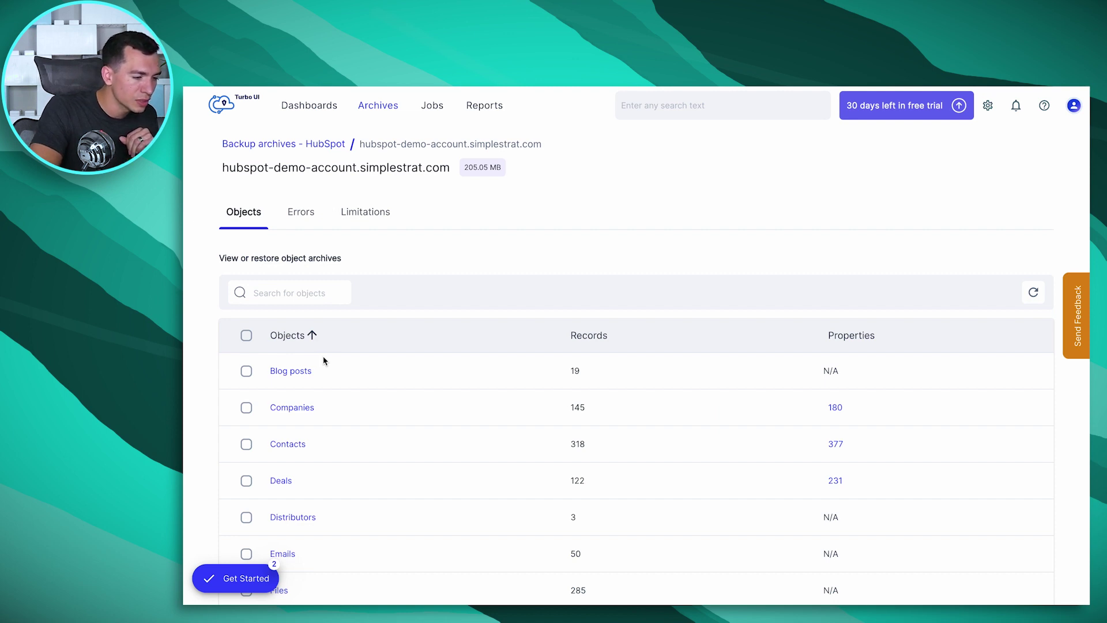
scroll(383, 360, "down", 3)
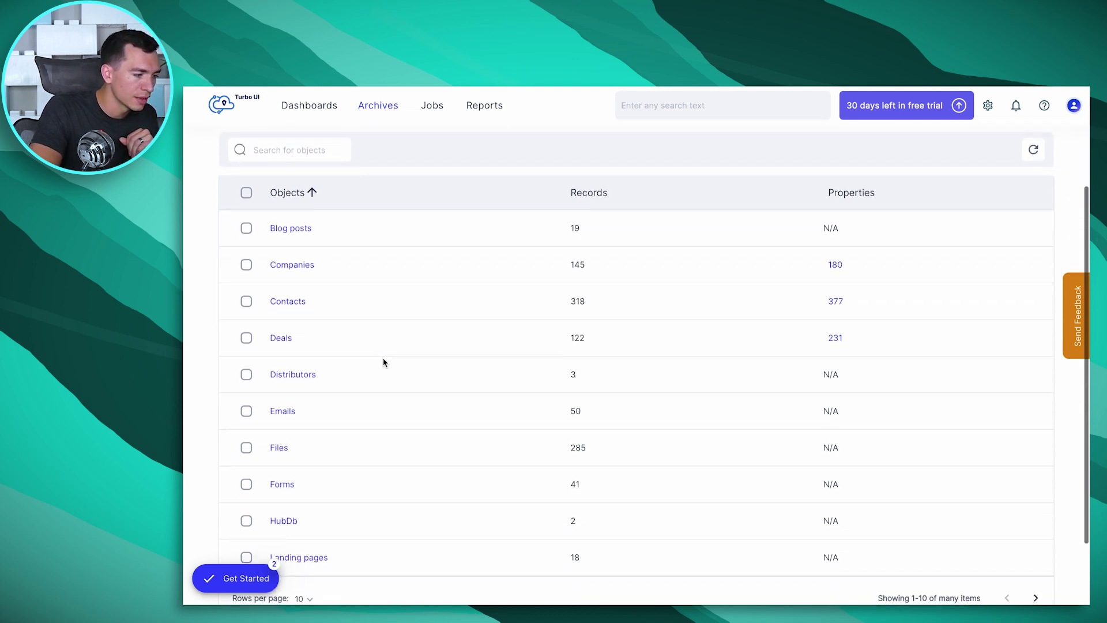
scroll(384, 362, "down", 1)
scroll(384, 362, "up", 3)
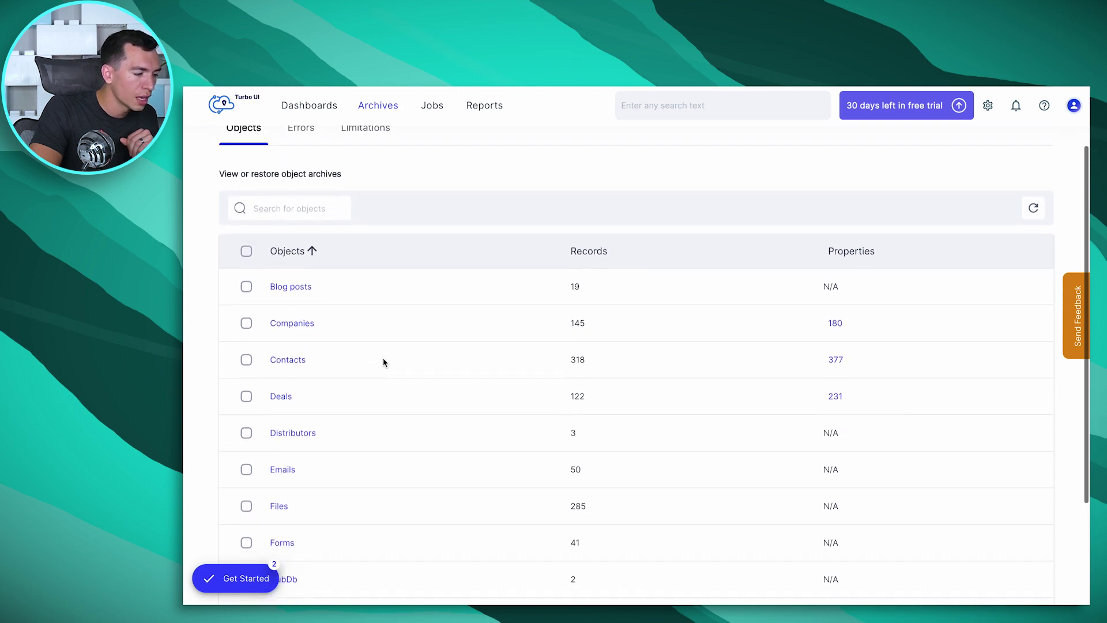
scroll(384, 362, "down", 3)
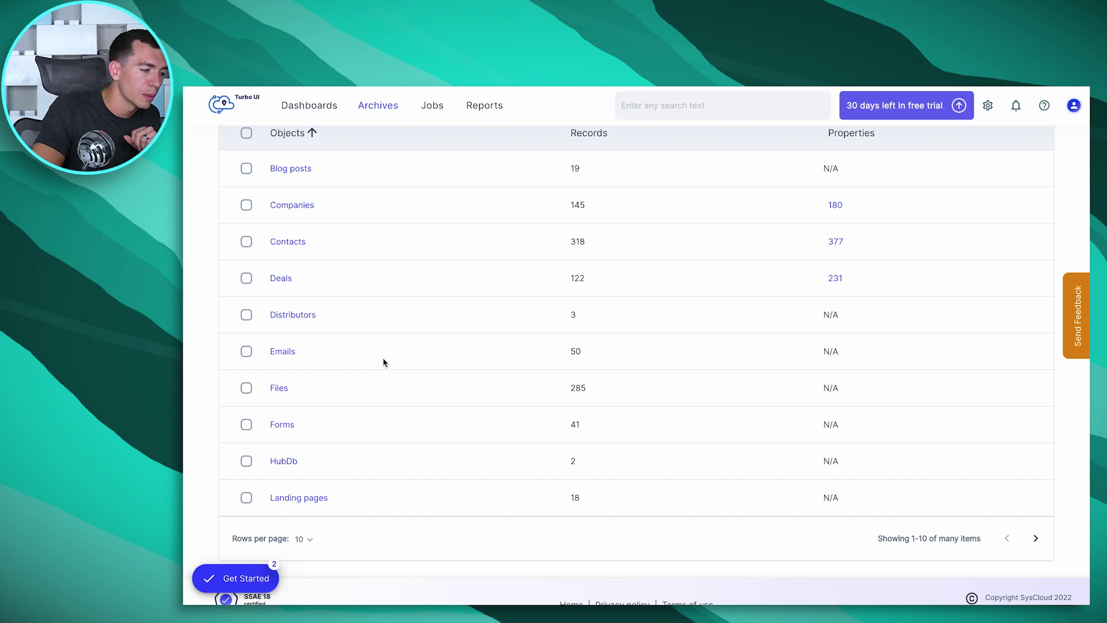
scroll(384, 363, "up", 3)
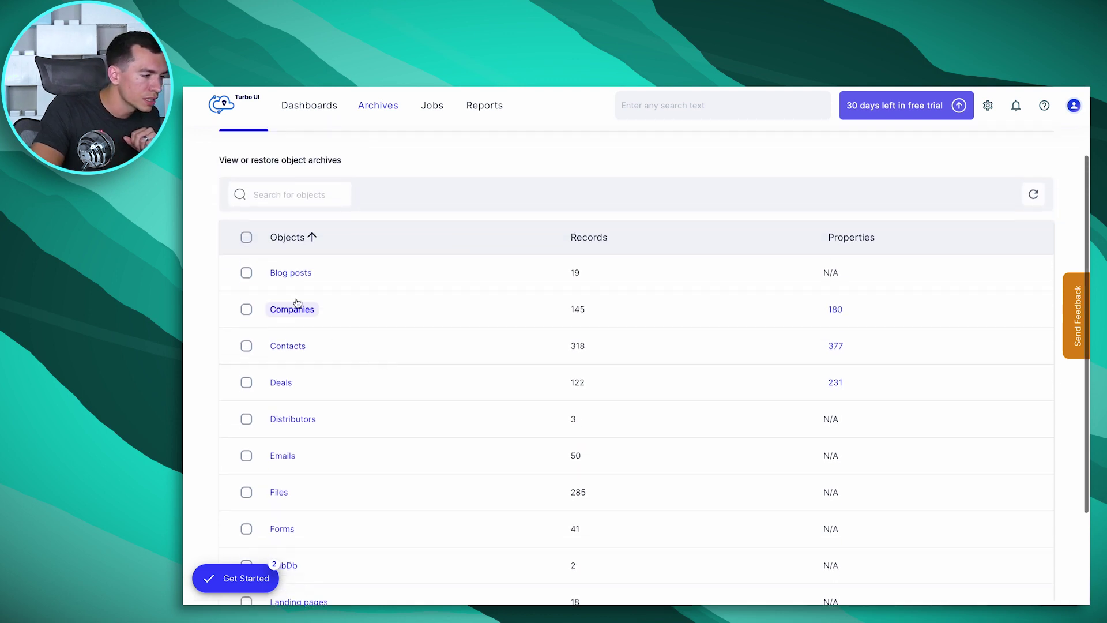
left_click(246, 239)
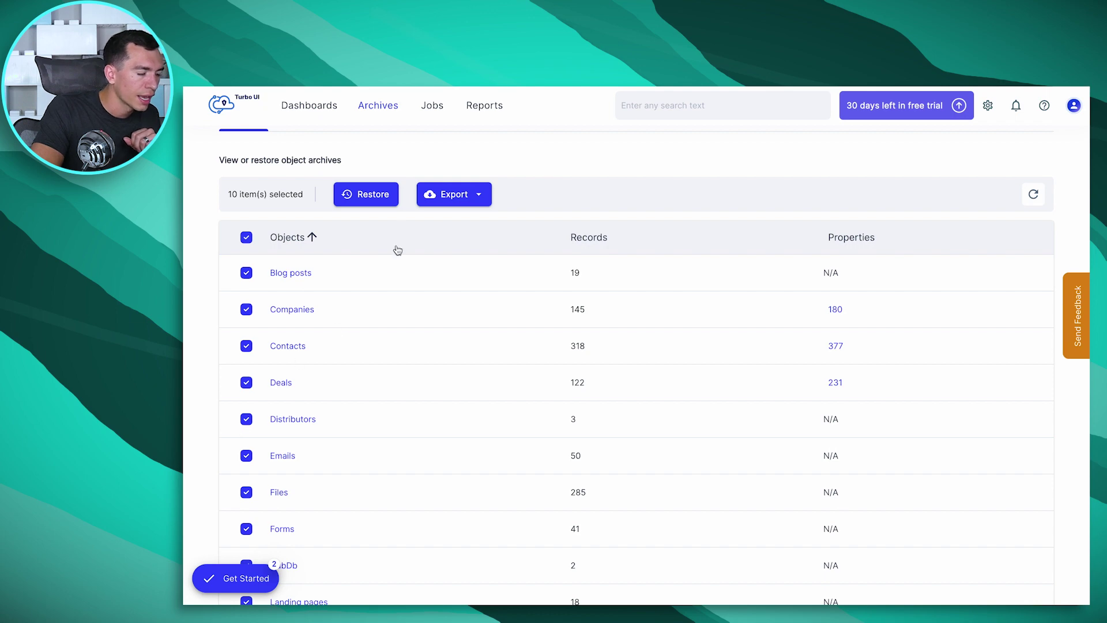
Step: Start restoring the 10 selected objects and view the available Jun 09 2023 snapshots
left_click(368, 198)
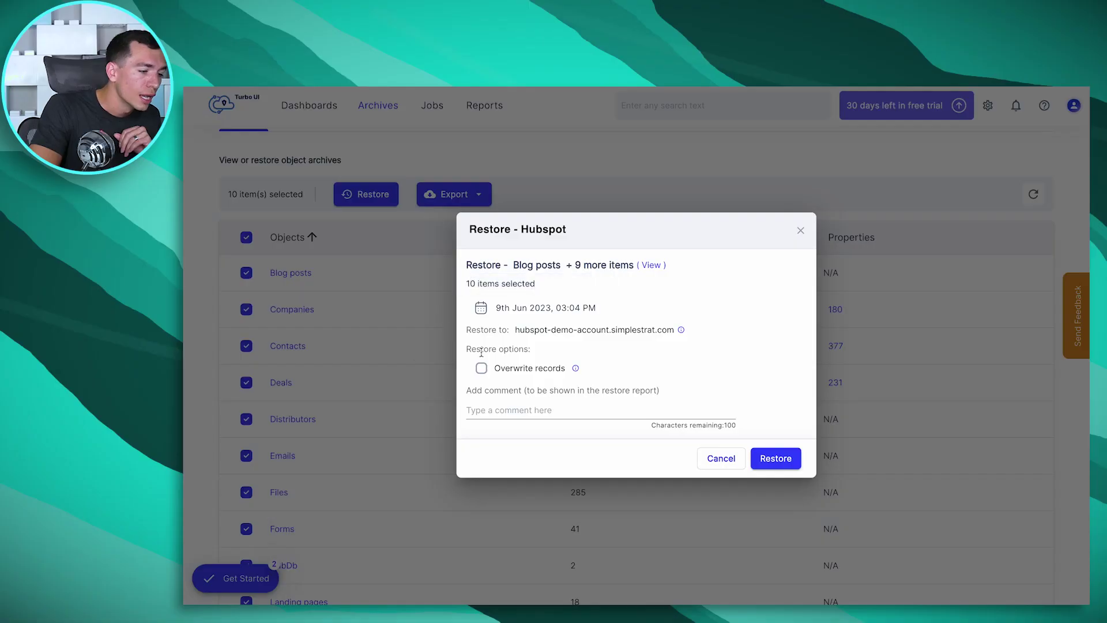
left_click(548, 311)
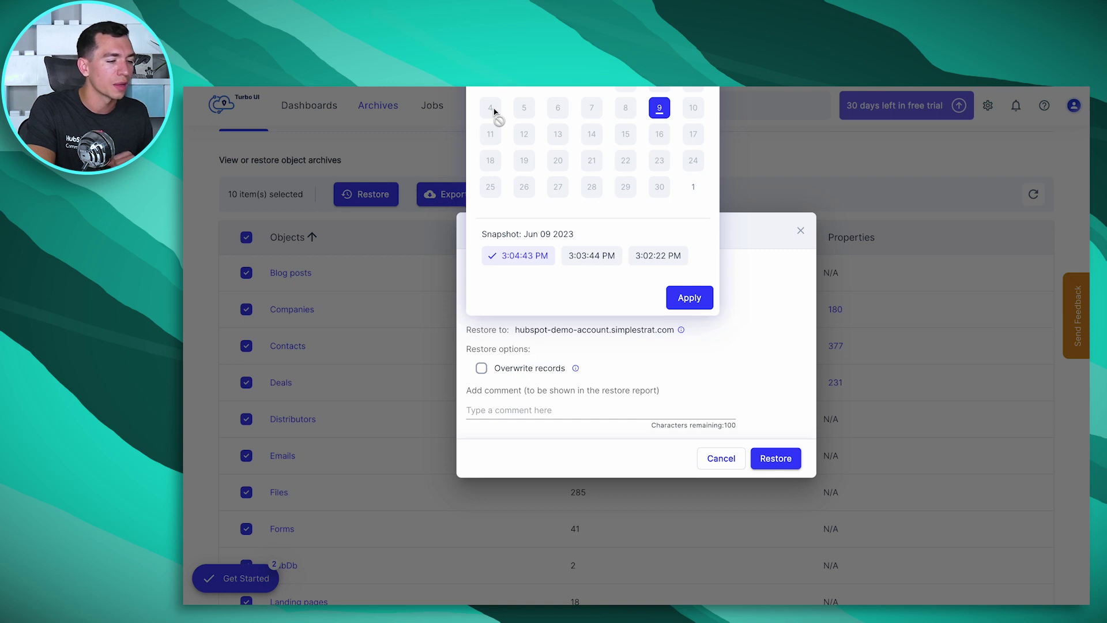
Step: Restore the ten objects from the 9 Jun 2023, 3:04:43 PM snapshot without overwriting records
left_click(765, 268)
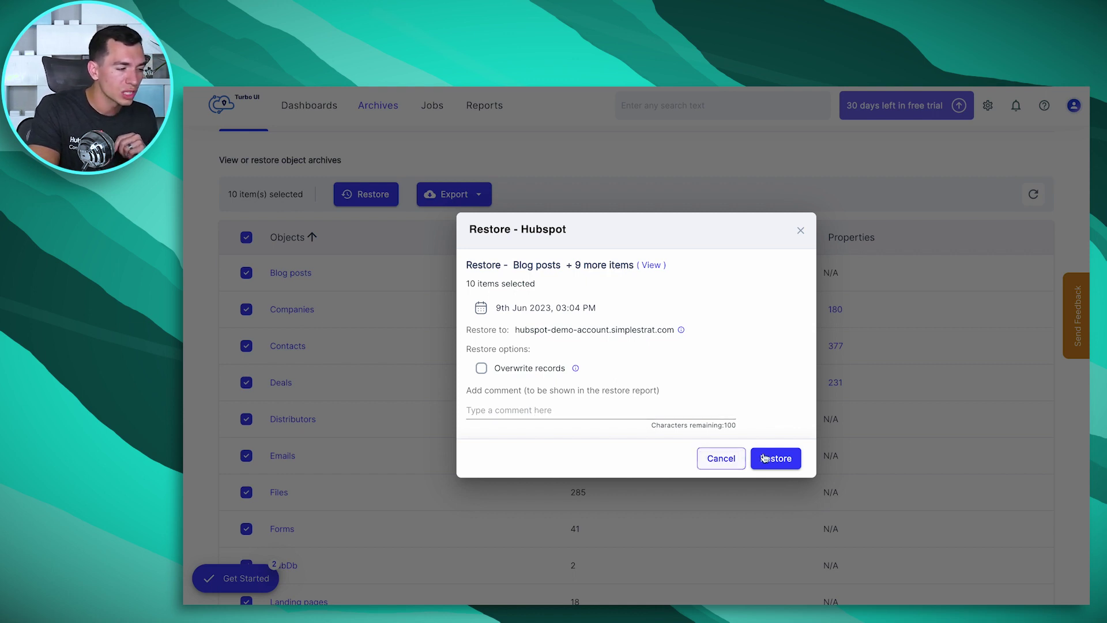
left_click(722, 461)
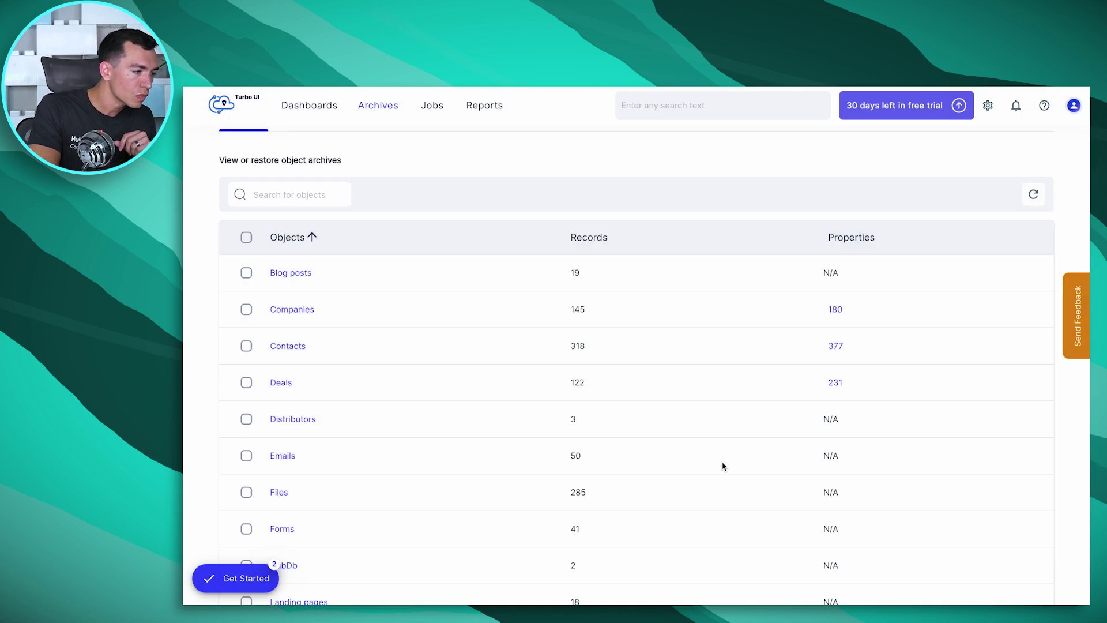
left_click(247, 239)
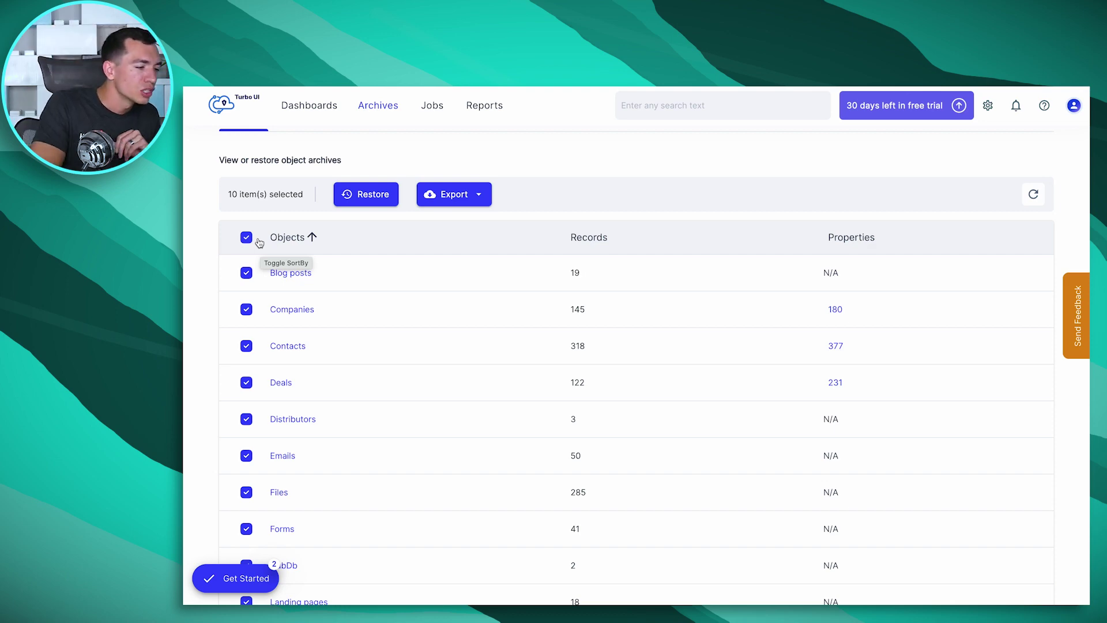
left_click(247, 238)
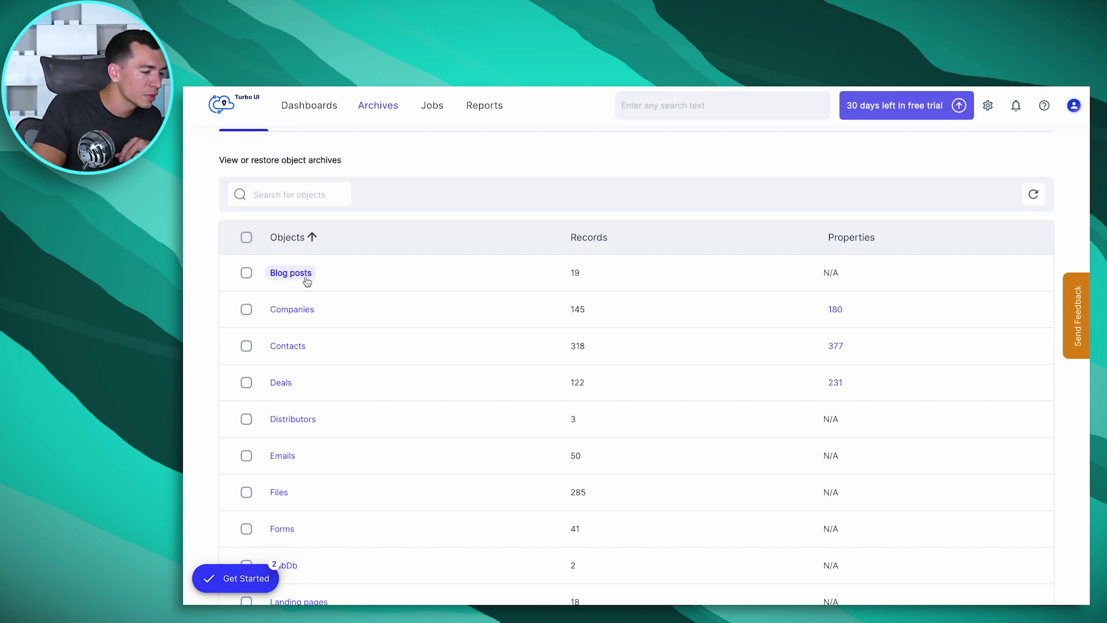
left_click(286, 347)
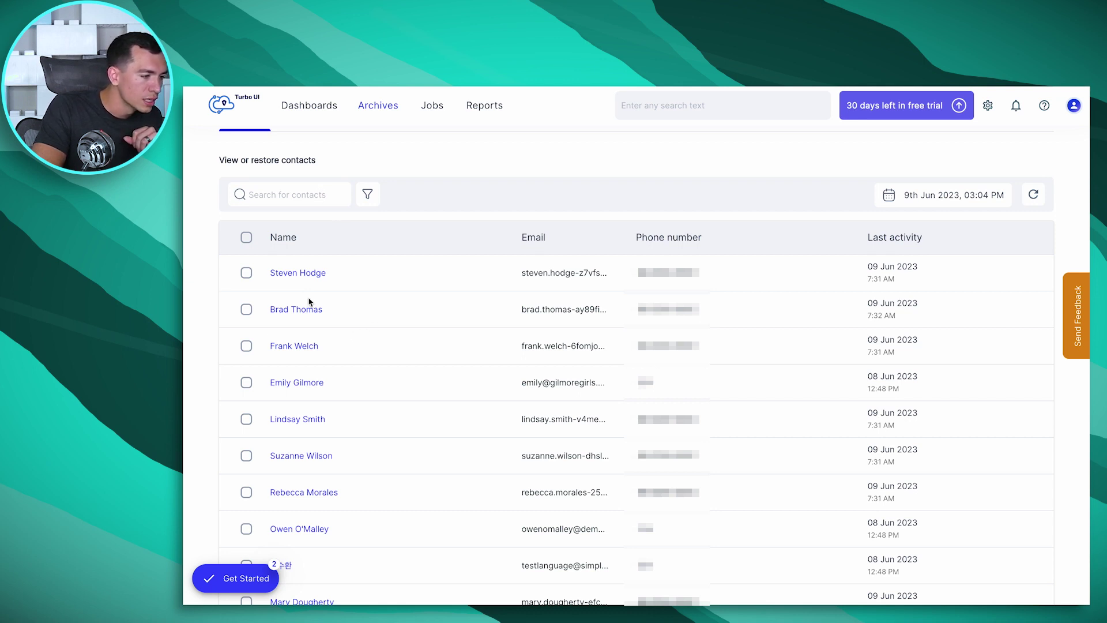
Step: Open the first contact's archived record to see its details, associated company and two deals
left_click(286, 276)
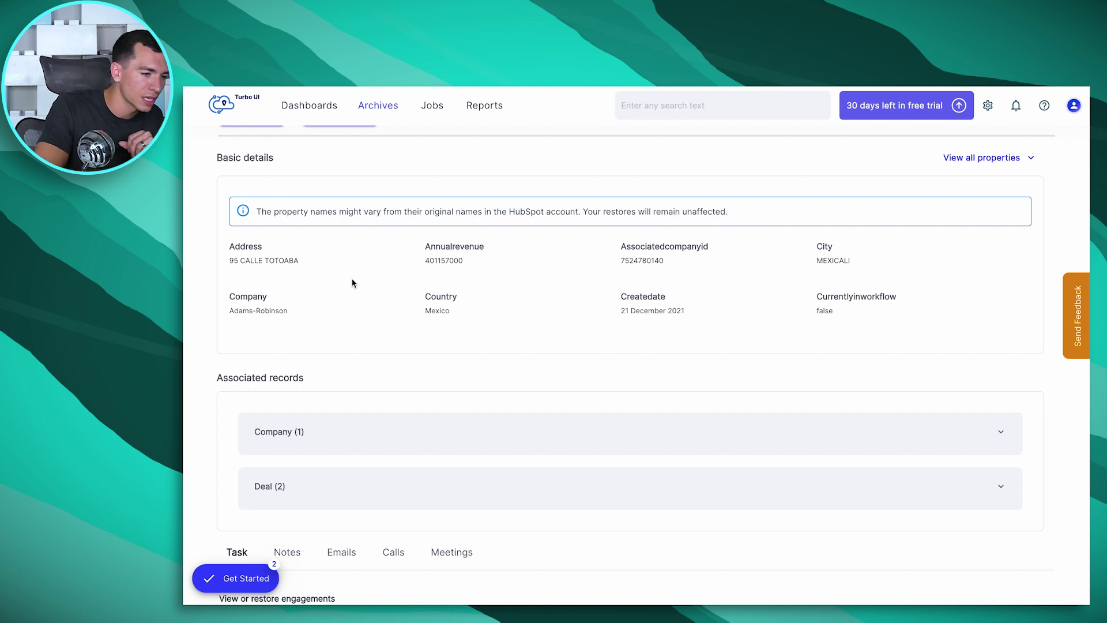
scroll(379, 273, "up", 2)
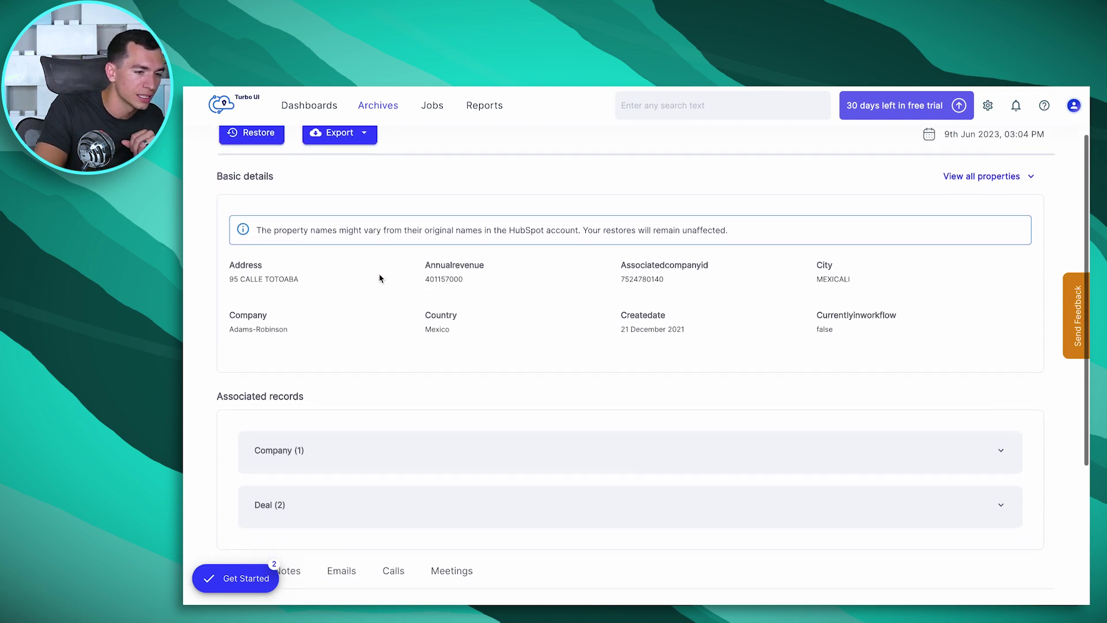
scroll(379, 273, "up", 2)
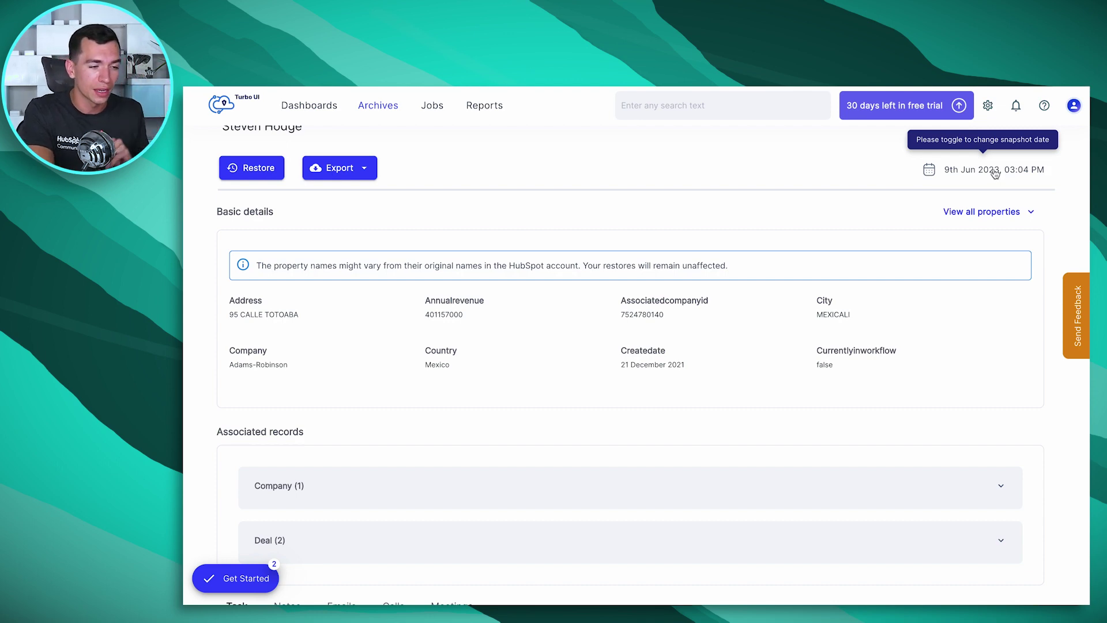
left_click(995, 171)
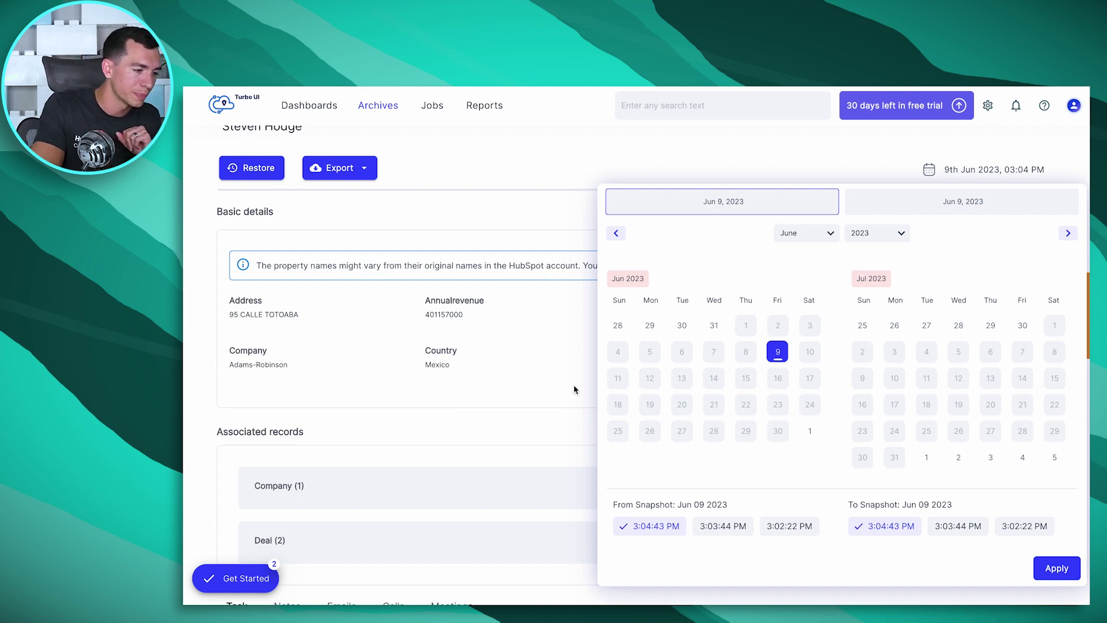
left_click(535, 235)
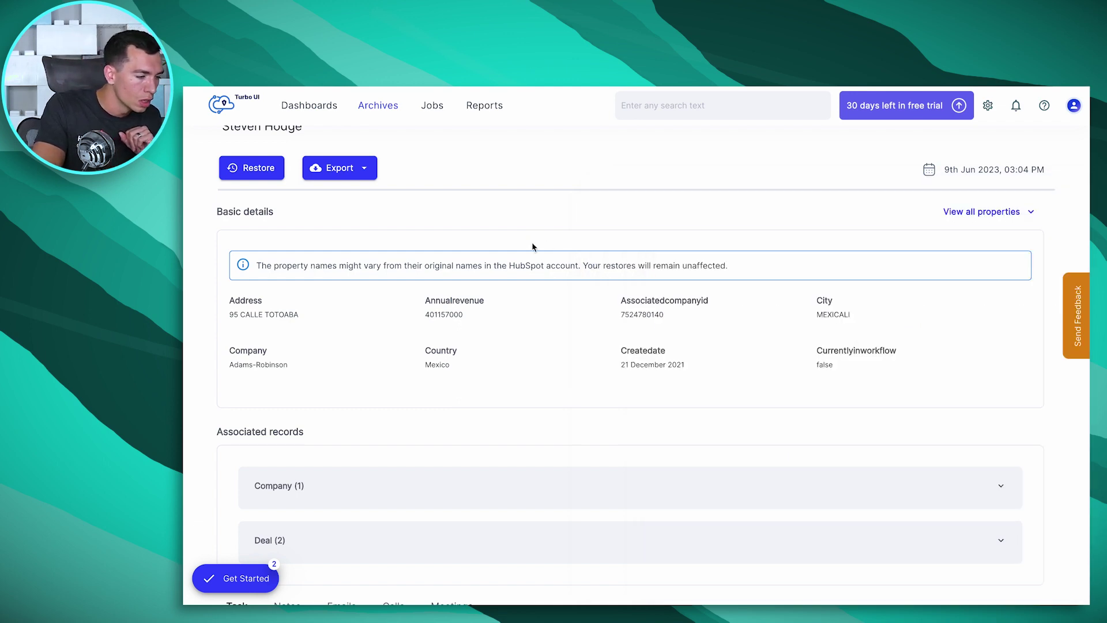
scroll(466, 339, "down", 2)
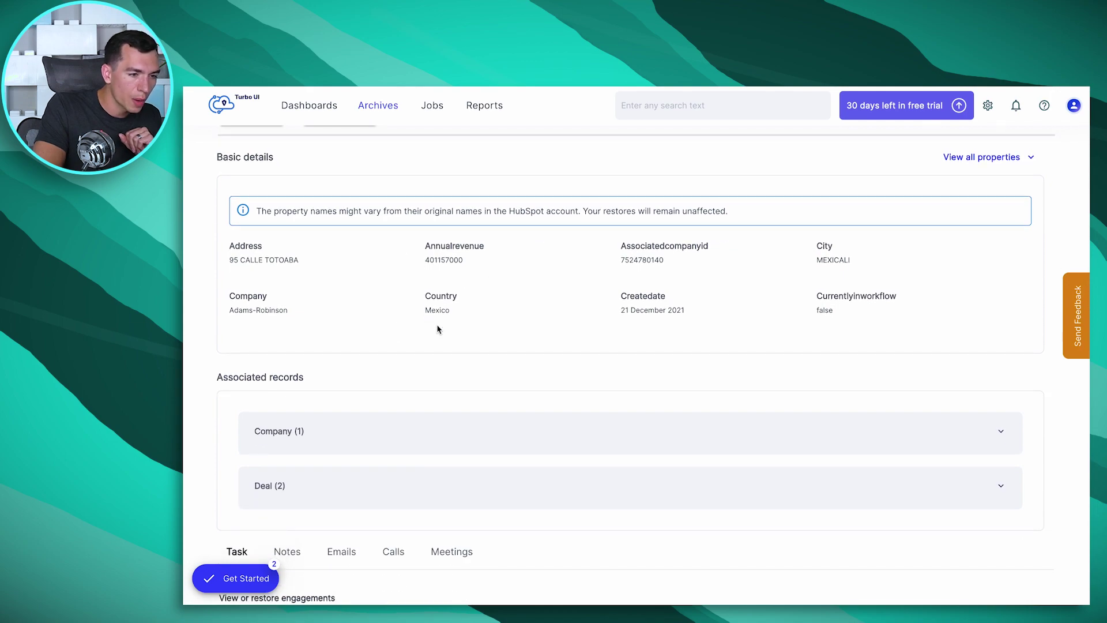
left_click(1016, 160)
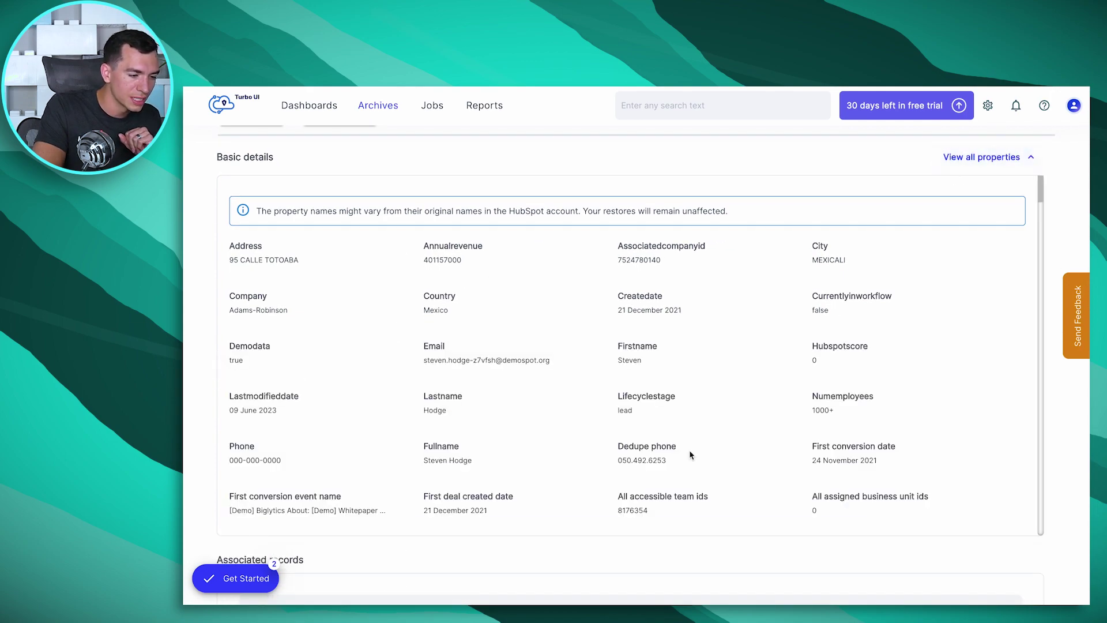
scroll(690, 454, "down", 3)
scroll(690, 454, "down", 5)
scroll(687, 450, "up", 9)
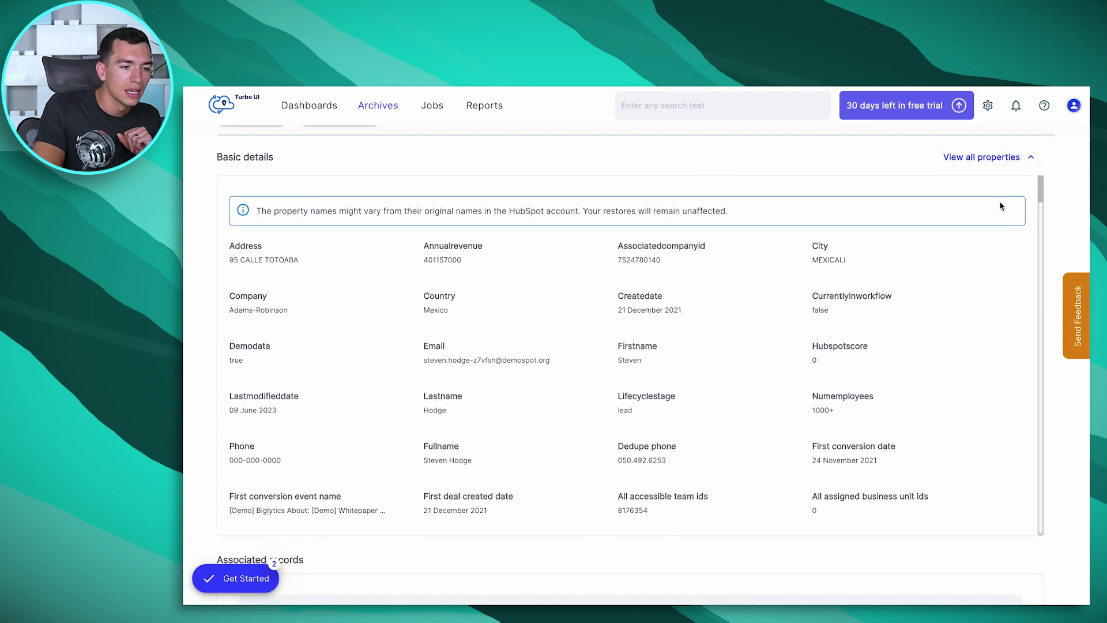
left_click(992, 167)
scroll(712, 349, "down", 3)
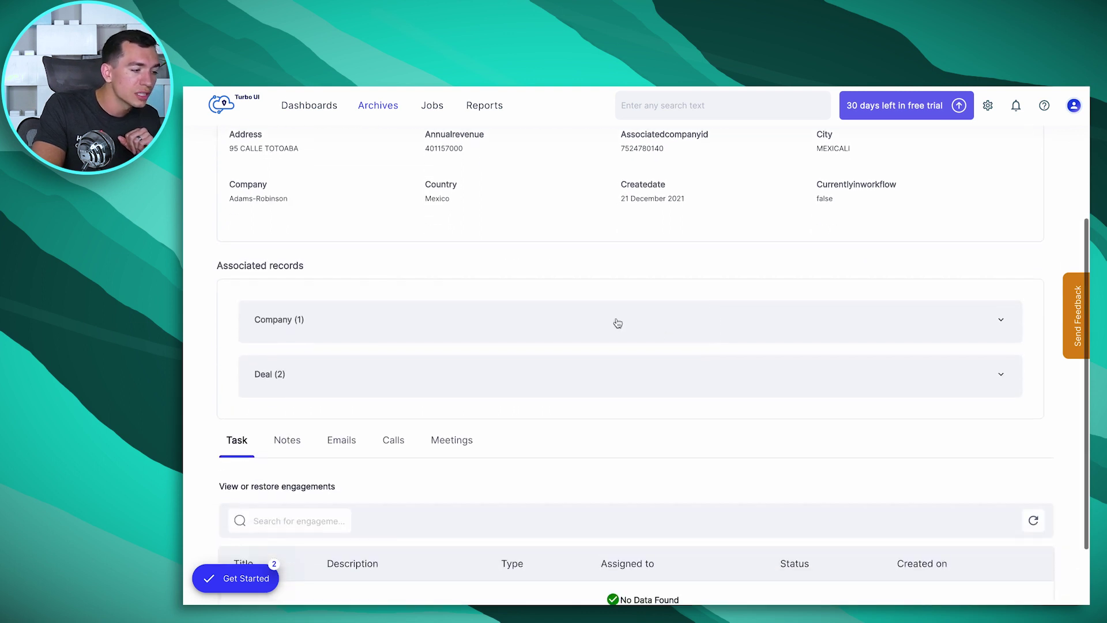
Step: Expand the contact's Company (1) association and open the archived Adams-Robinson company record
left_click(521, 328)
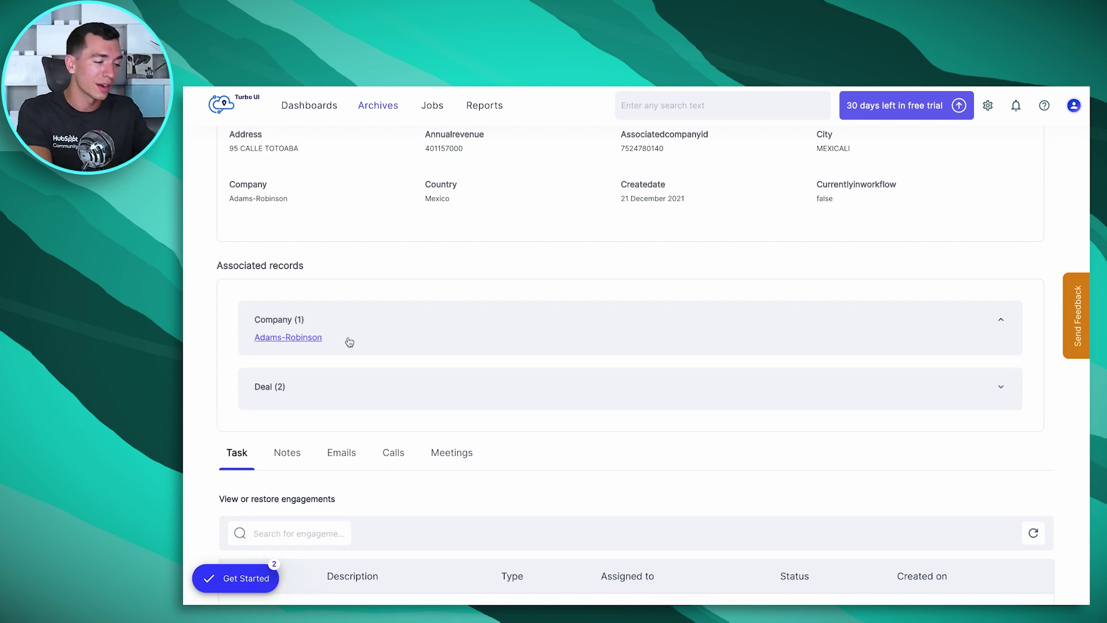
left_click(372, 338)
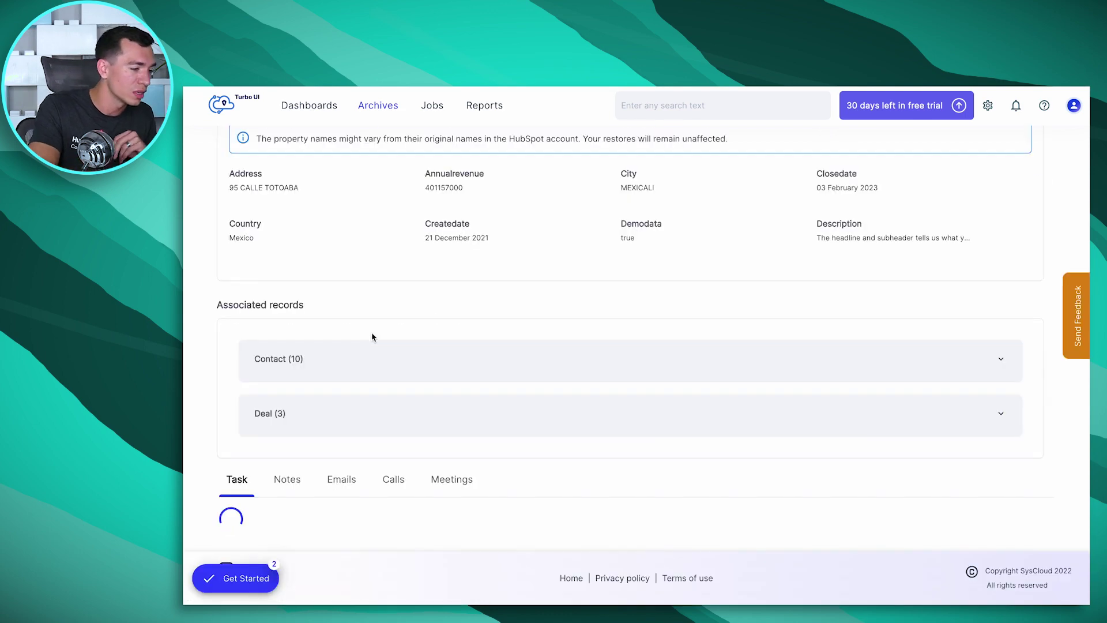
scroll(372, 337, "down", 3)
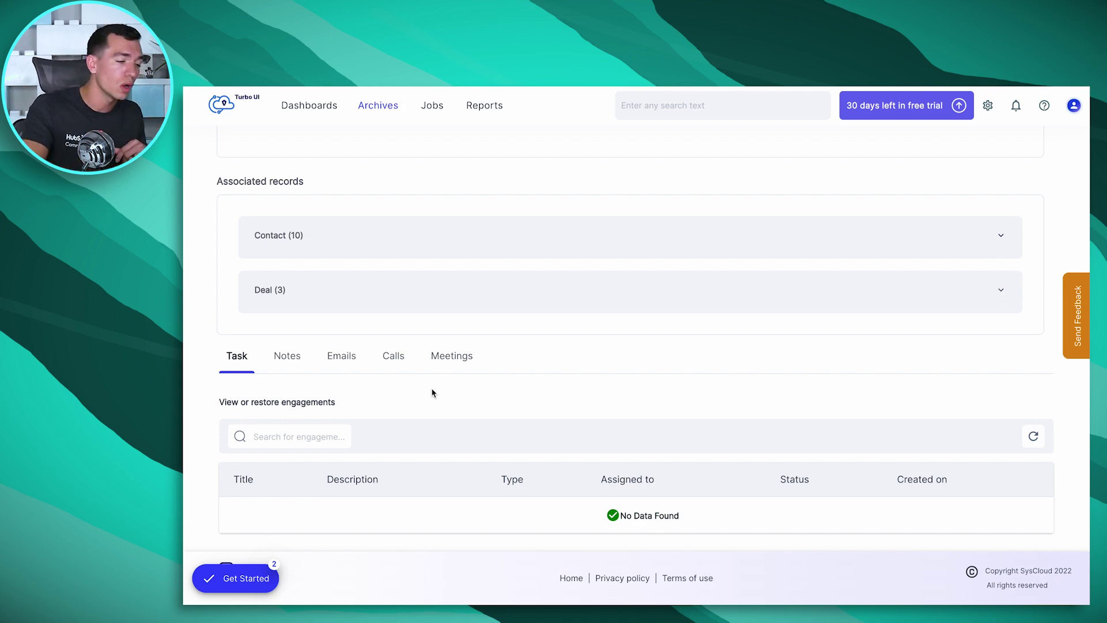
scroll(476, 384, "up", 5)
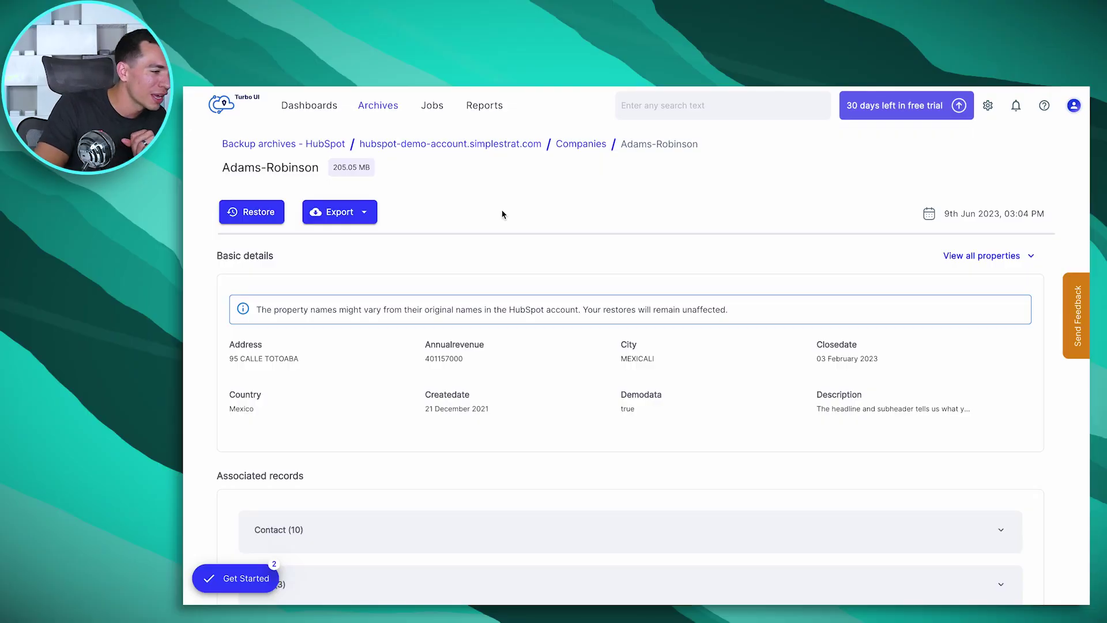
Step: Go back to the Archives accounts list and select the hubspot-demo-account row
left_click(378, 106)
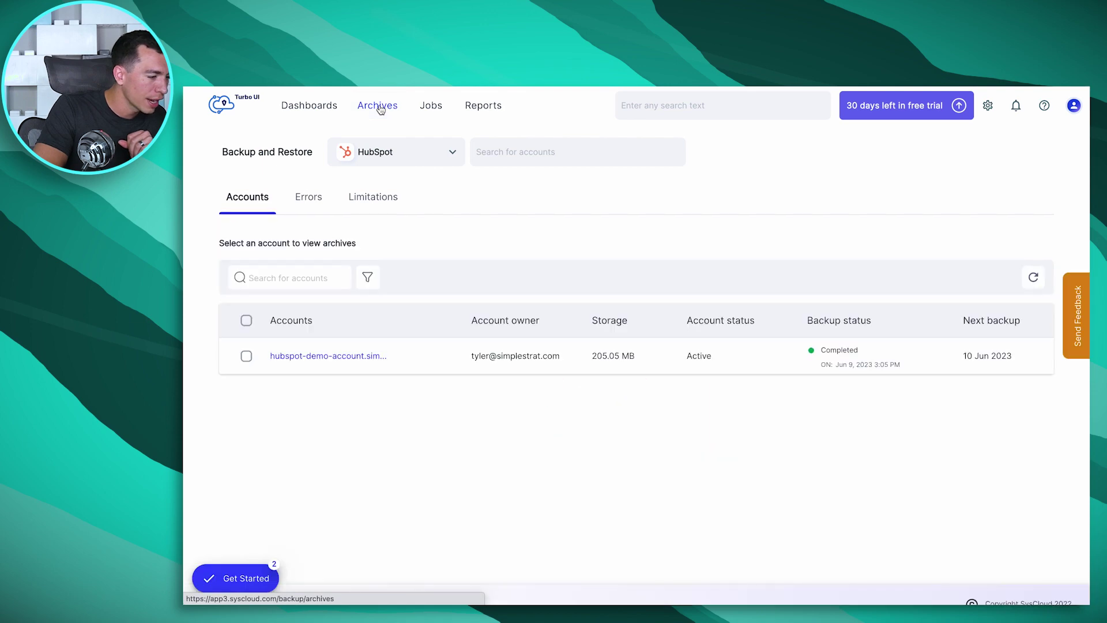
left_click(246, 357)
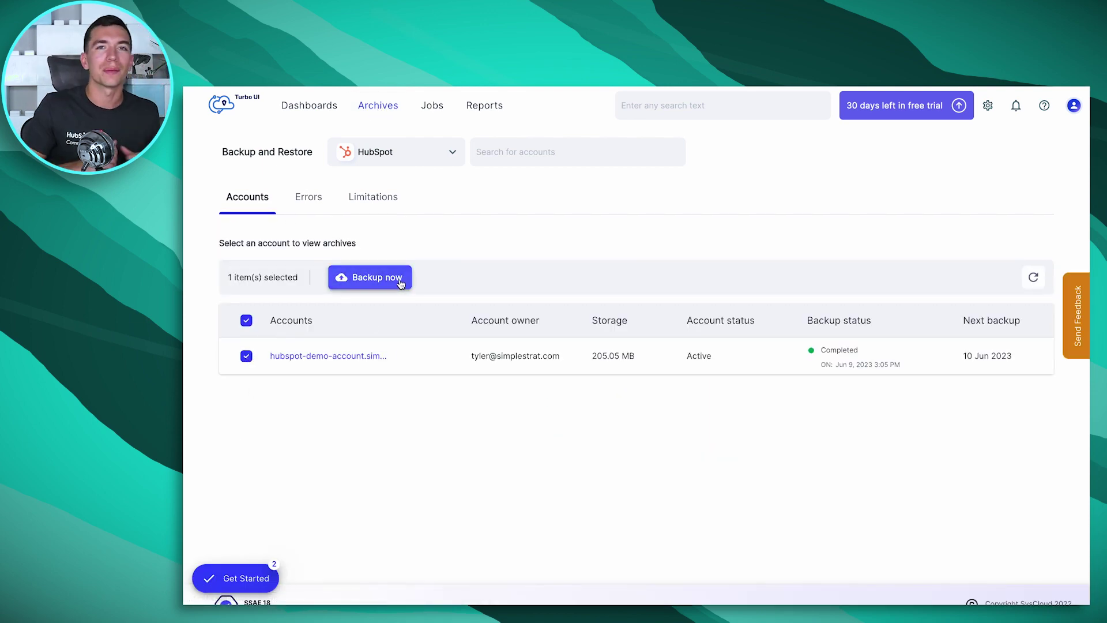